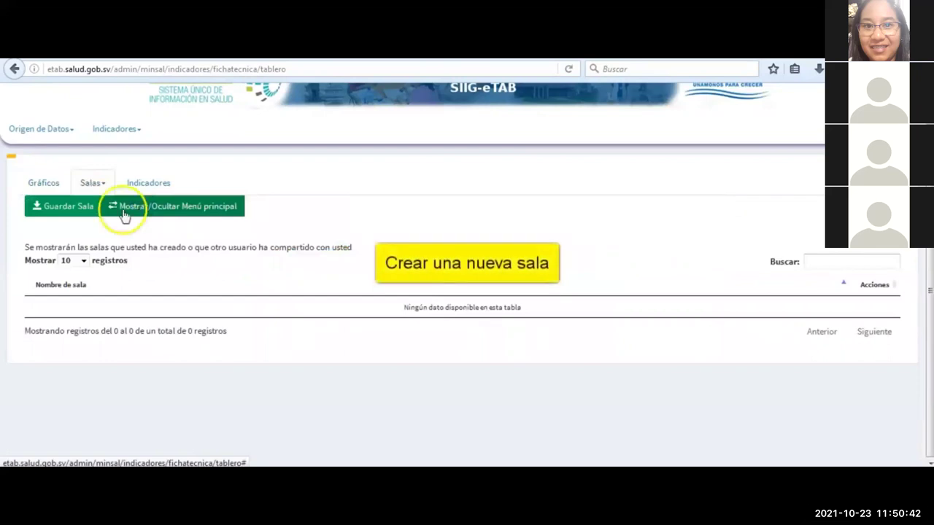
# Save the current dashboard as a new situational room named "Sala de prueba".
pyautogui.click(61, 209)
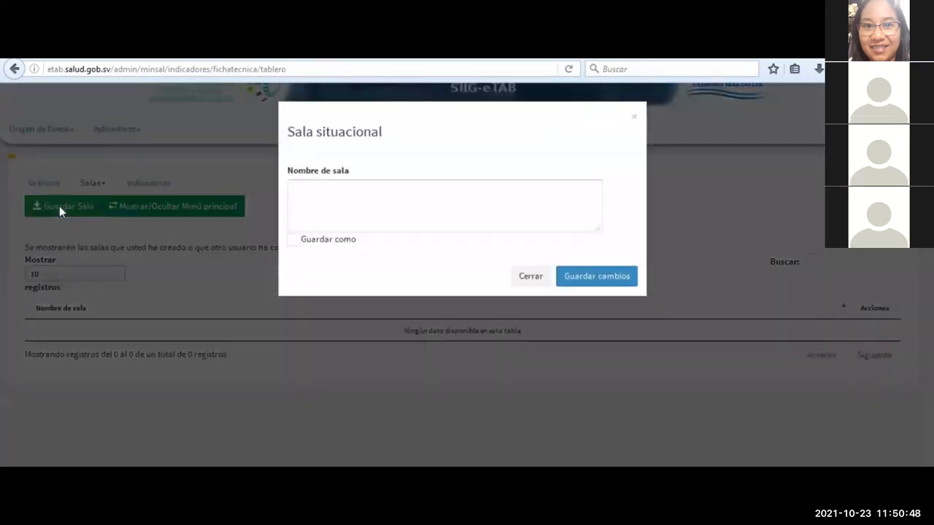
pyautogui.click(399, 194)
pyautogui.write('Sala de prueba')
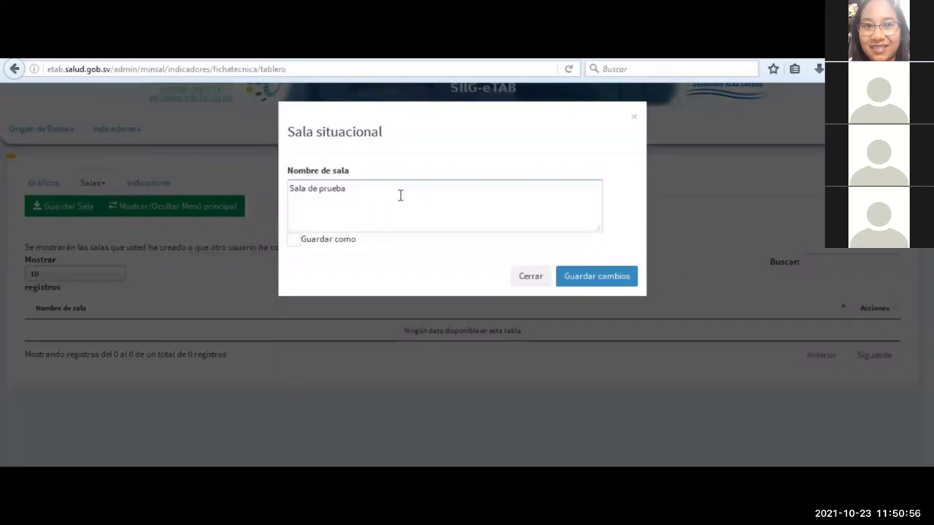
pyautogui.click(610, 279)
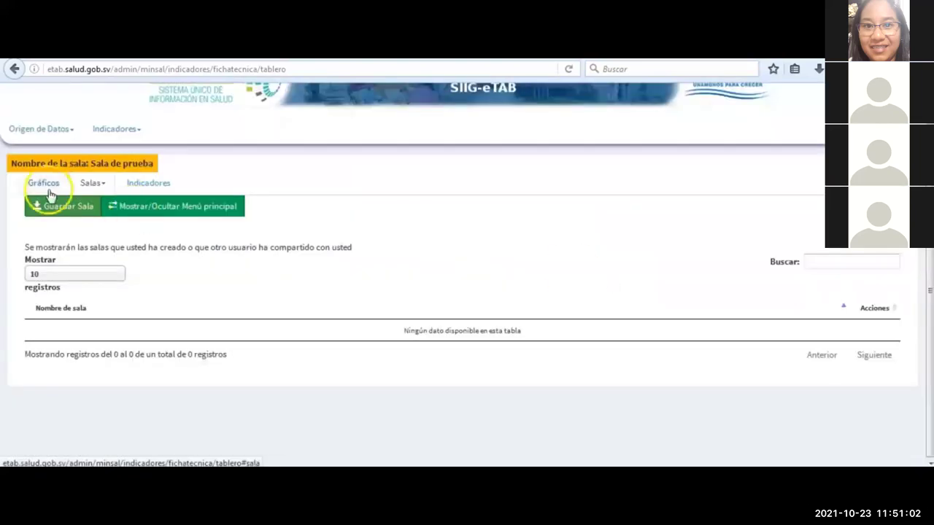
# Open the saved room "Sala de prueba" from the list of situational rooms.
pyautogui.click(45, 185)
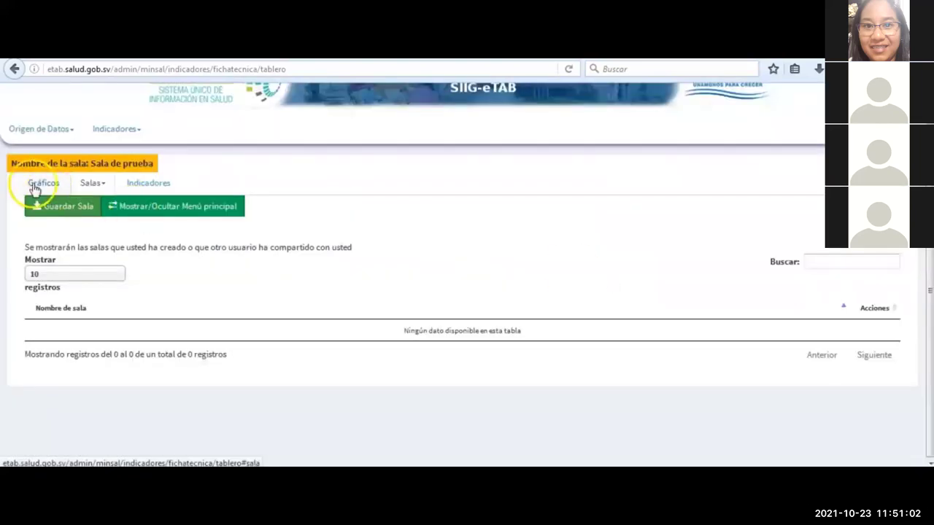
pyautogui.click(177, 182)
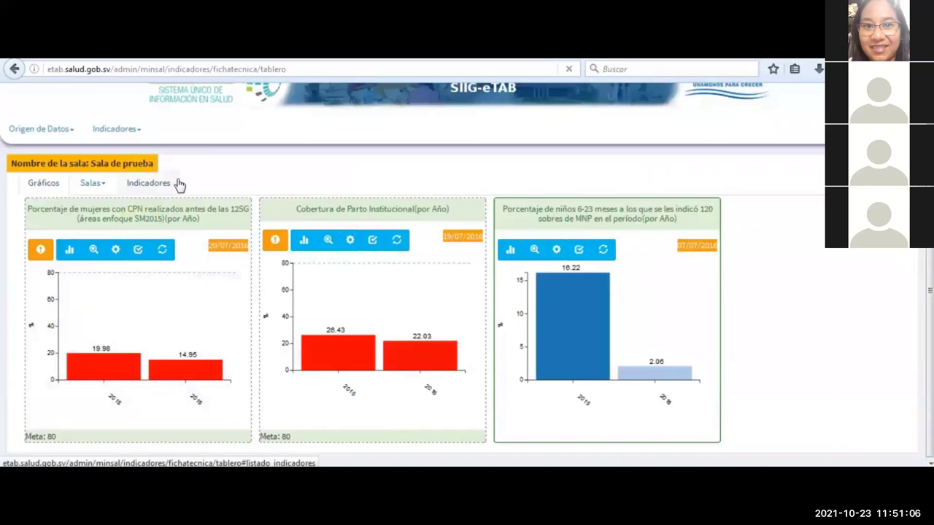
pyautogui.hotkey('alt', 'Tab')
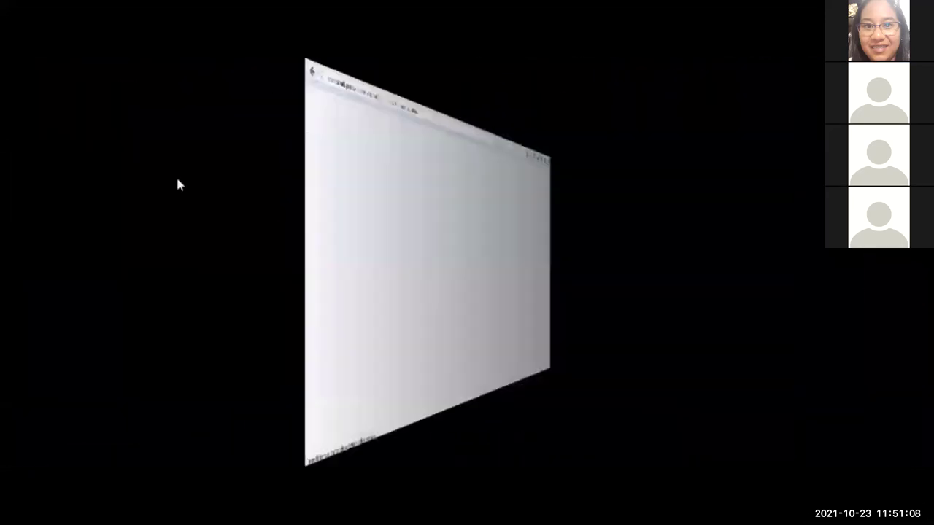
pyautogui.click(85, 184)
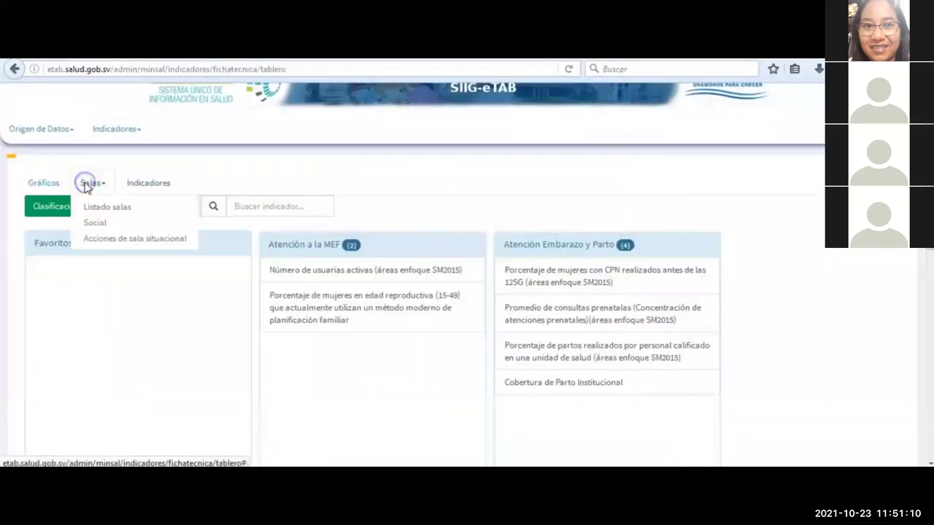
pyautogui.click(107, 210)
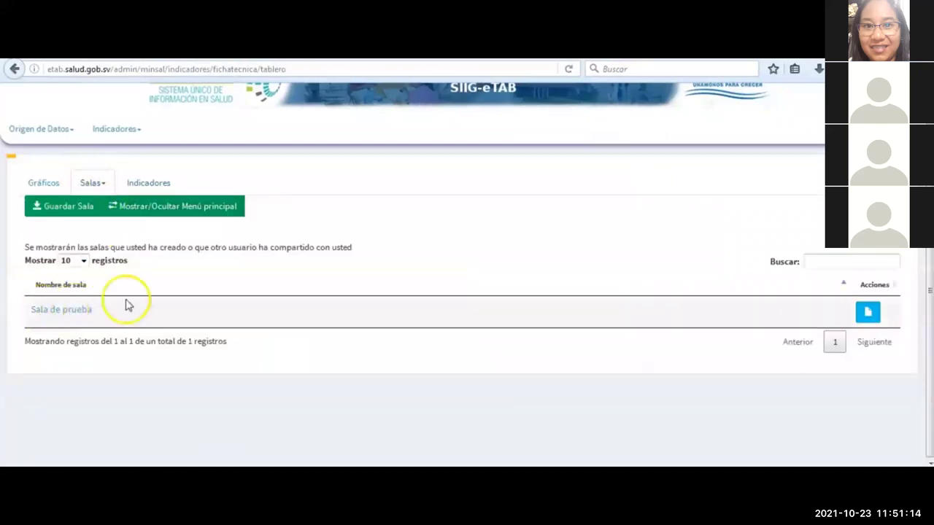
pyautogui.click(43, 183)
pyautogui.click(92, 184)
pyautogui.click(99, 212)
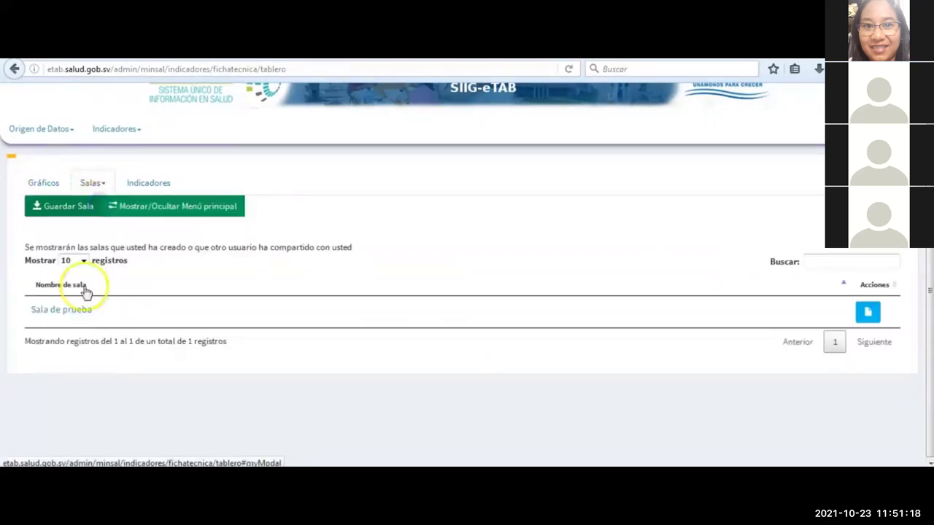
pyautogui.click(61, 309)
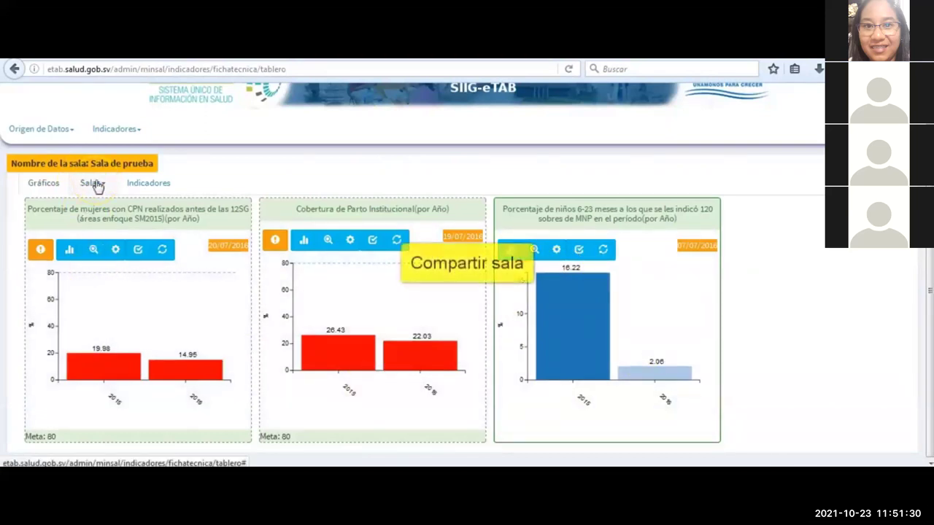
# Share the open room with the third user offered in the Compartir sala list.
pyautogui.click(92, 184)
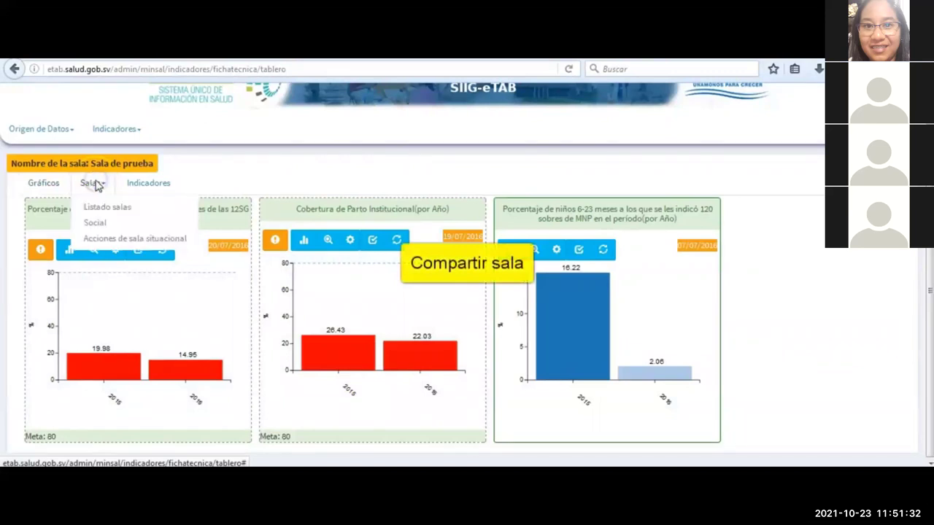
pyautogui.click(97, 223)
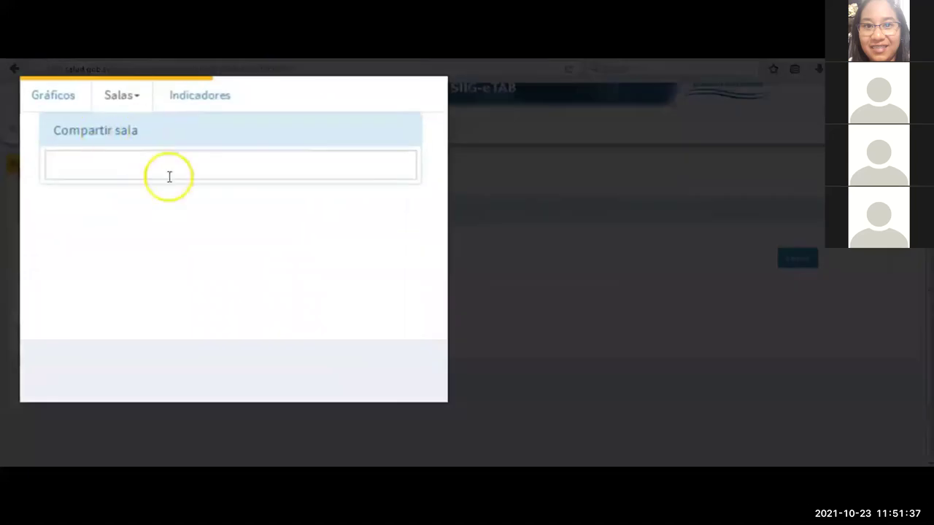
pyautogui.click(180, 168)
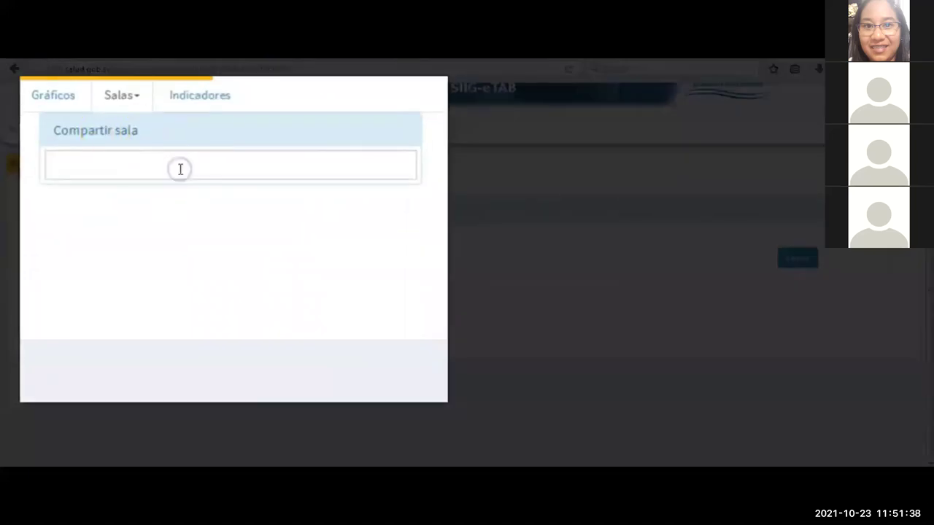
pyautogui.click(205, 168)
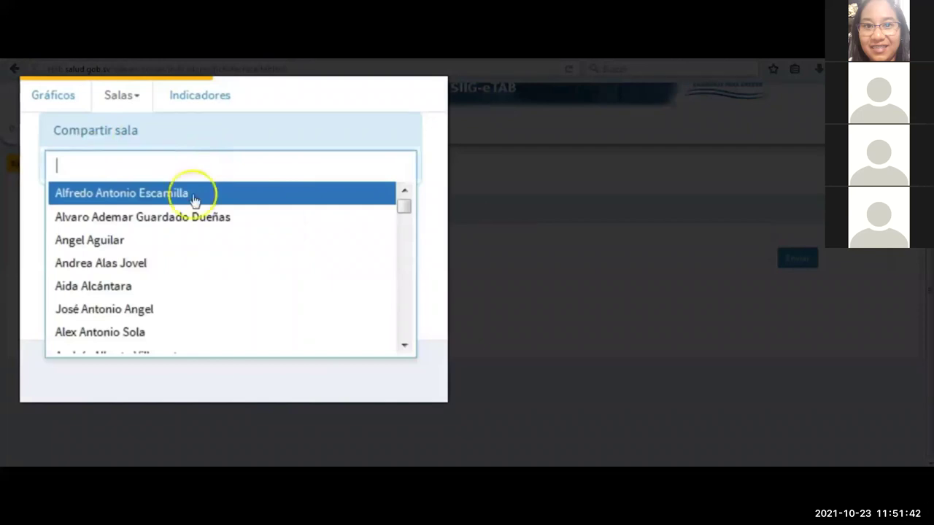
pyautogui.click(106, 241)
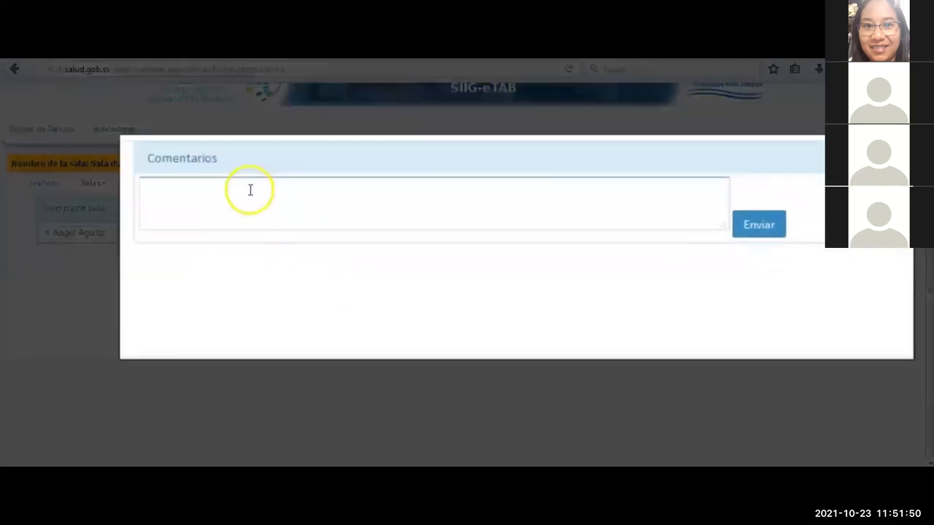
# Post the comment "Comentario corto sobre la sala" on the shared room.
pyautogui.click(250, 190)
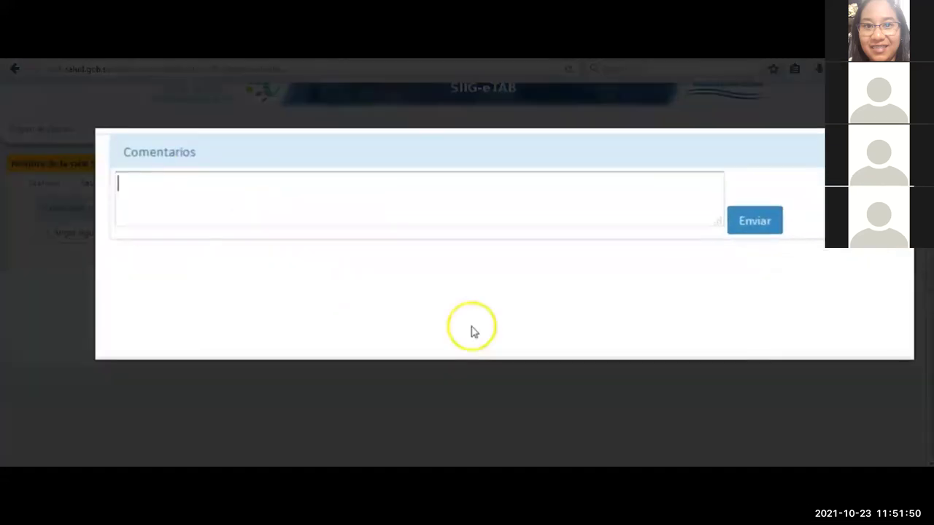
pyautogui.write('C')
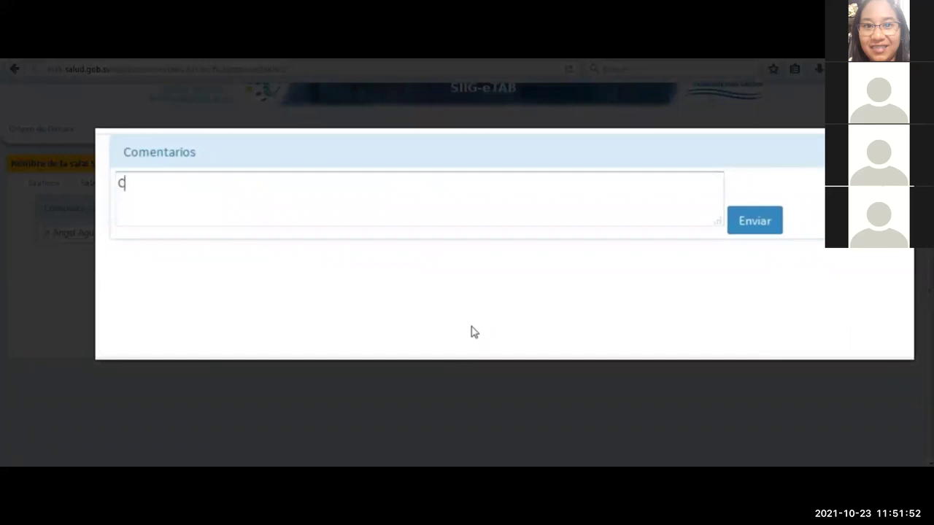
pyautogui.write('omentario corto ')
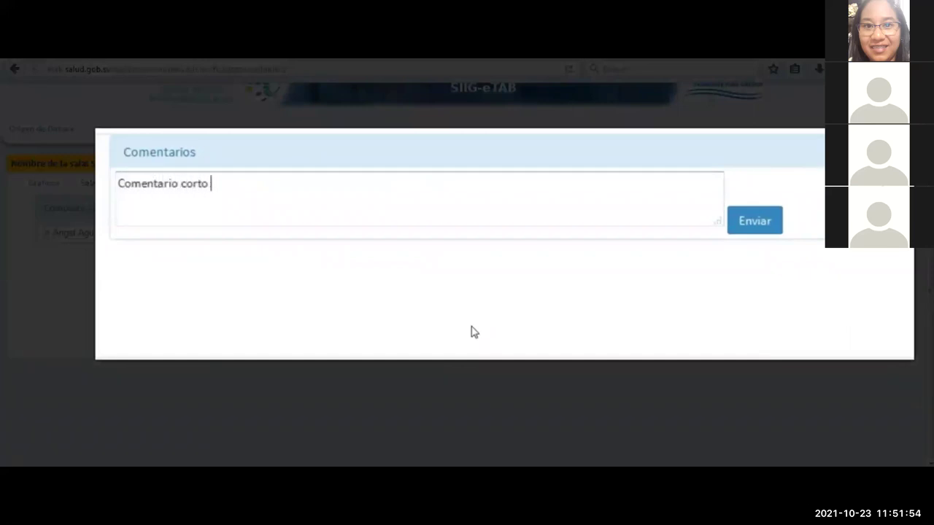
pyautogui.write('sobre la sala')
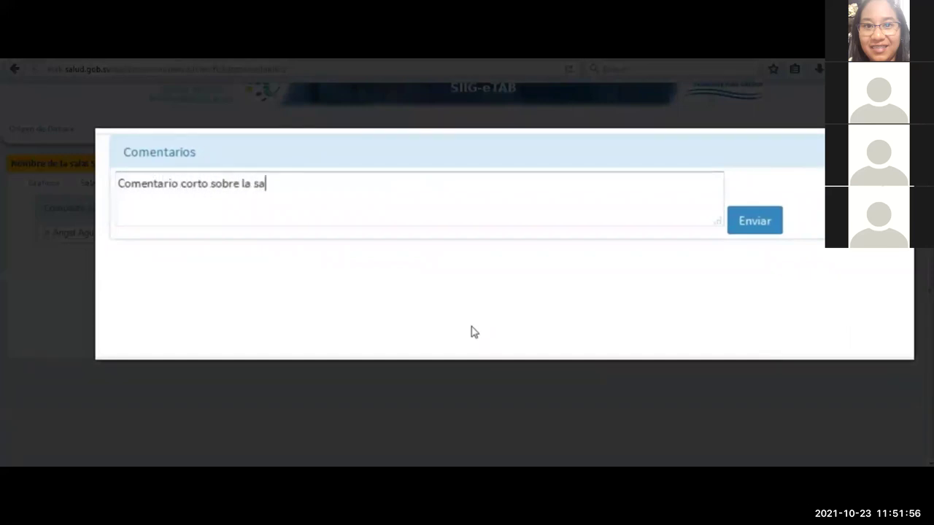
pyautogui.click(535, 225)
pyautogui.click(751, 217)
# Post another comment on the room reading "segundo comentario".
pyautogui.click(255, 209)
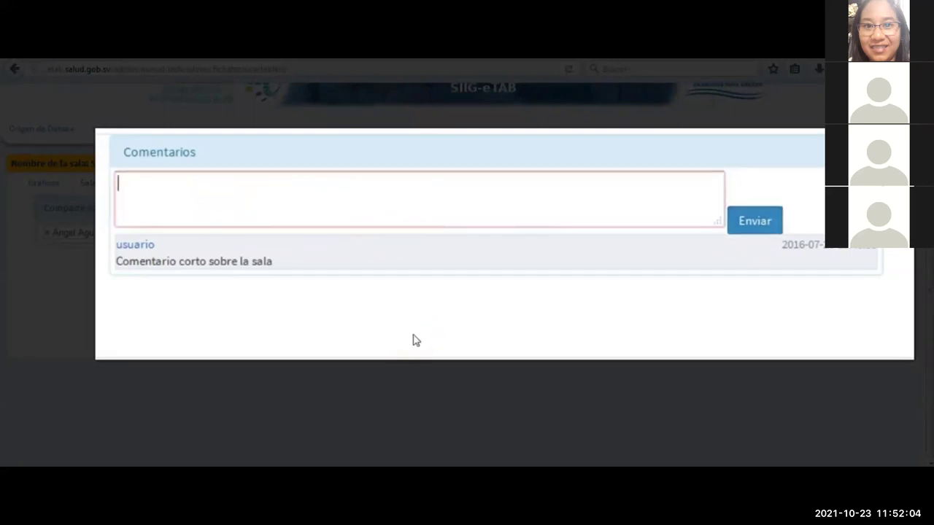
pyautogui.write('segundo comentario')
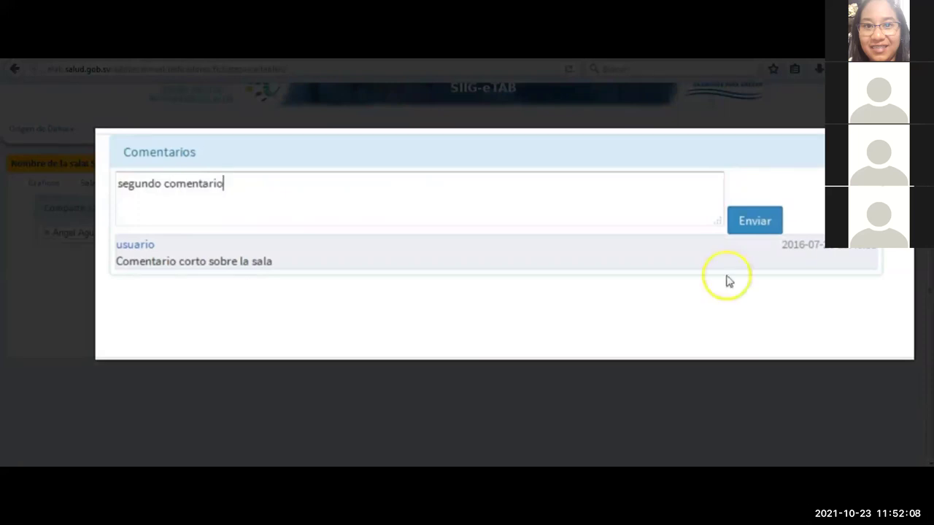
pyautogui.click(755, 220)
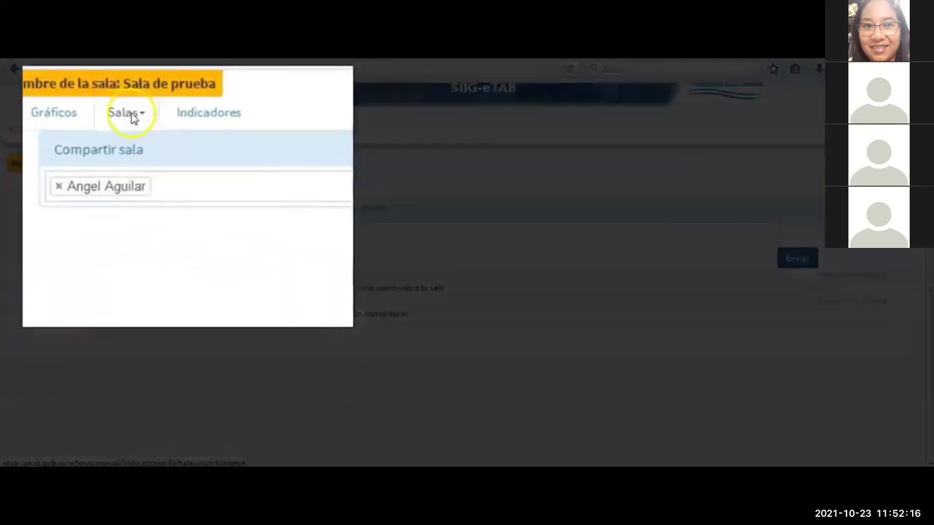
# Add and save a situational room action "Se acordó revisar los casos más representativos", entering the two responsible doctors' names and leaving Observaciones empty.
pyautogui.click(98, 184)
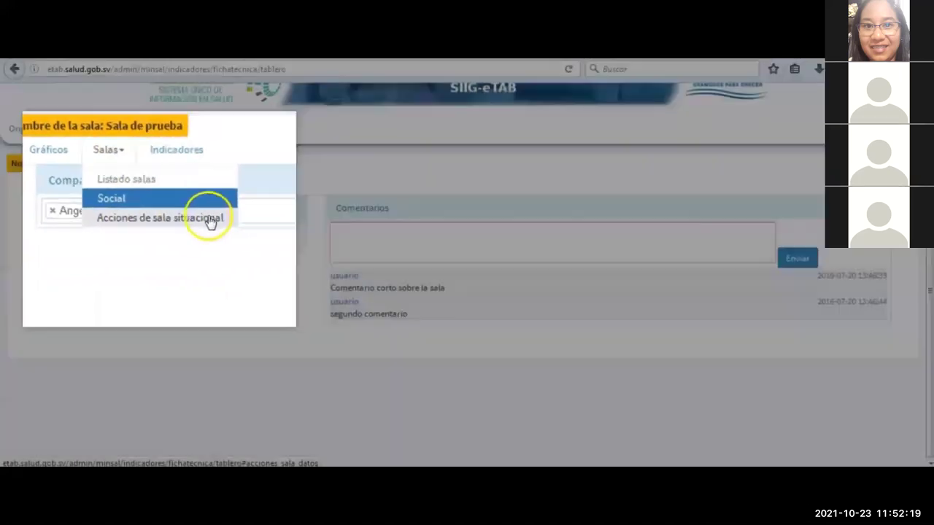
pyautogui.click(176, 236)
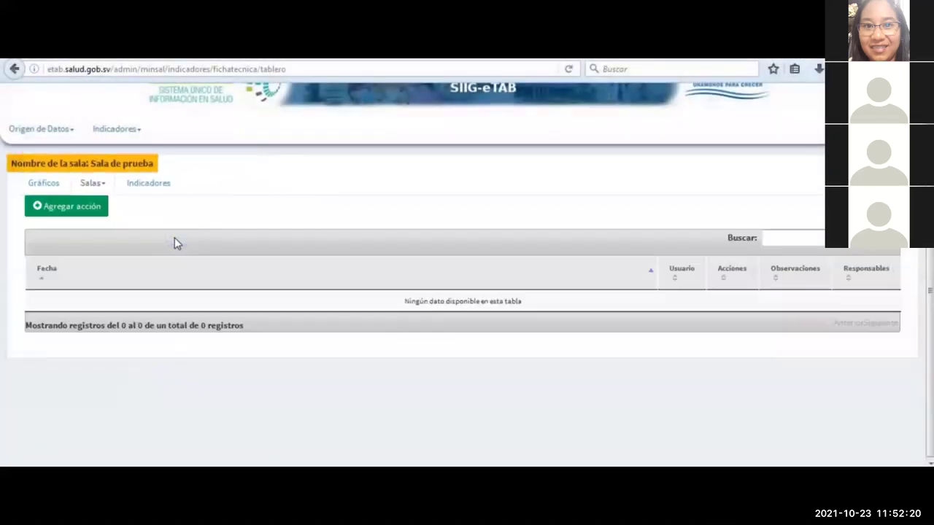
pyautogui.click(63, 208)
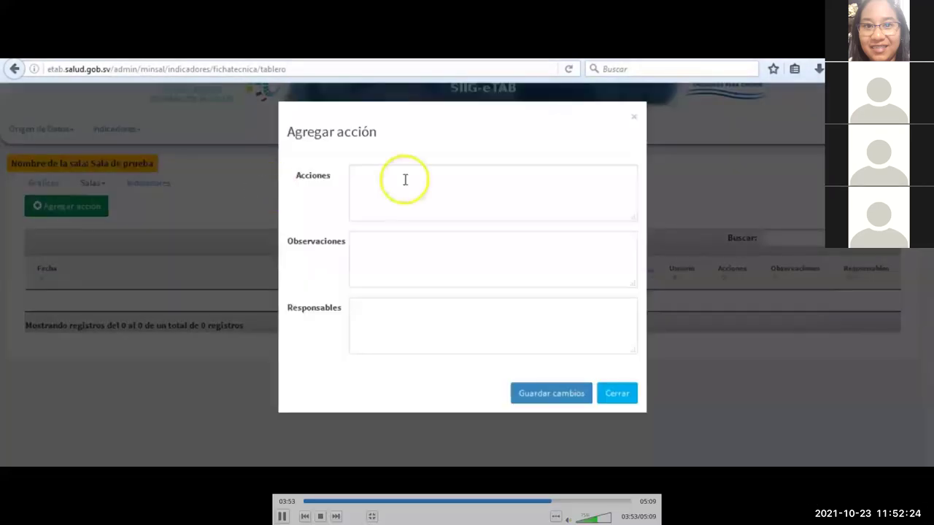
pyautogui.click(459, 183)
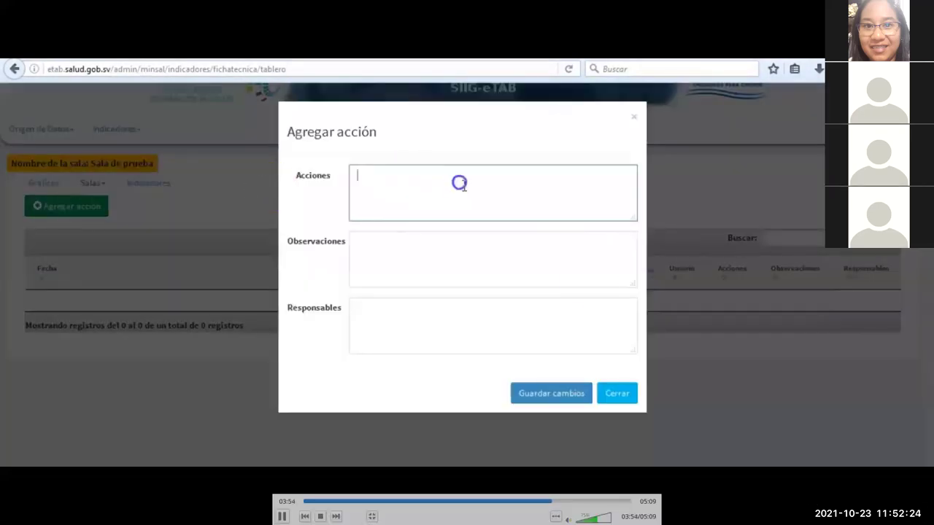
pyautogui.write('Se acordó revisar los casos')
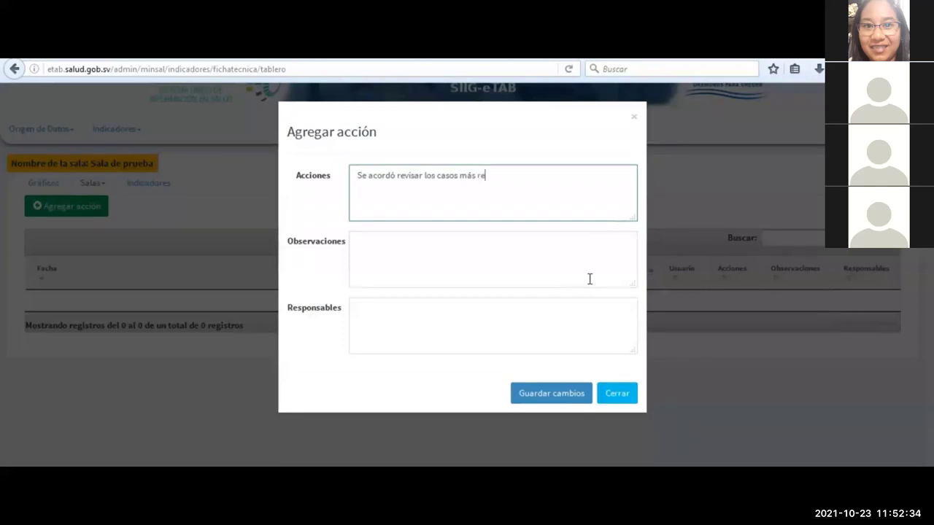
pyautogui.write('más representativa')
pyautogui.click(590, 279)
pyautogui.click(503, 307)
pyautogui.write('Dra')
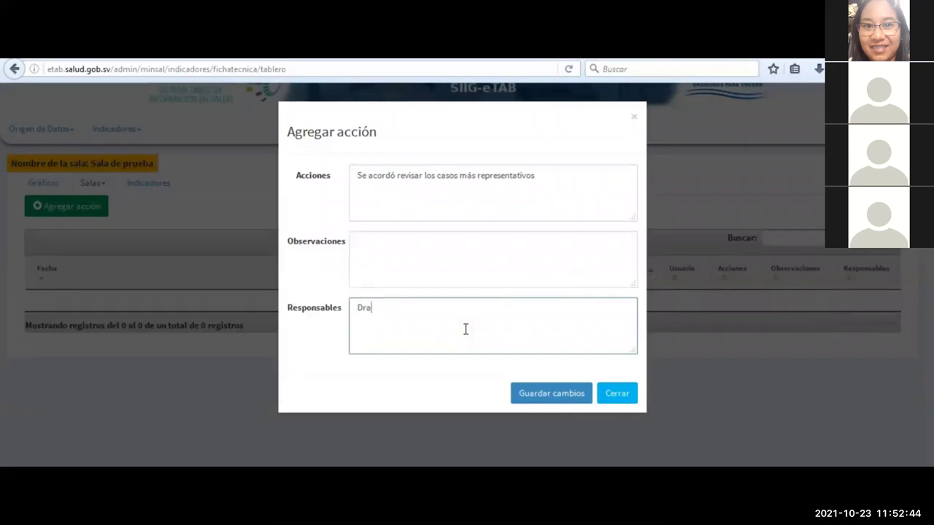
pyautogui.write('. Melissa, Dr. Carlos')
pyautogui.click(542, 387)
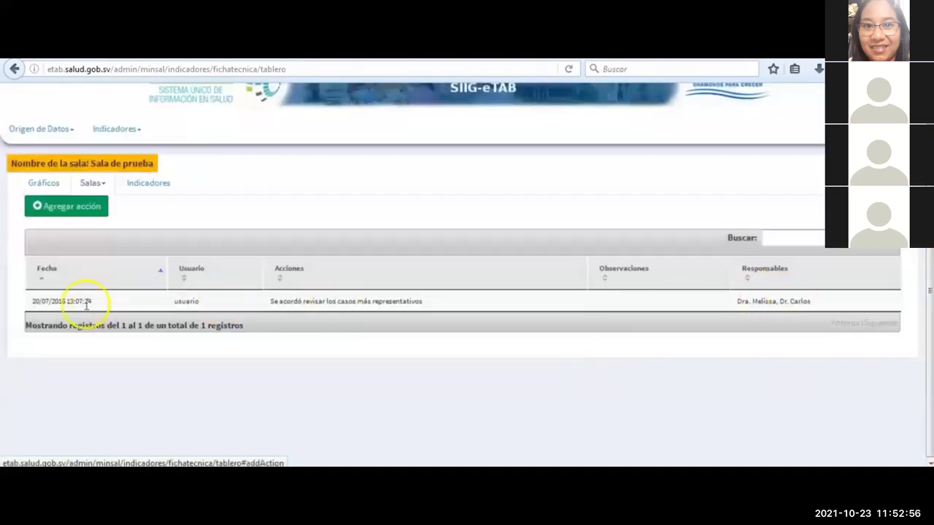
# Add and save a second room action "Segundo acuerdo tomado en la reunión" with Observaciones "Se revisará en la próxima reunión" and Responsables "Todos los participantes".
pyautogui.click(71, 209)
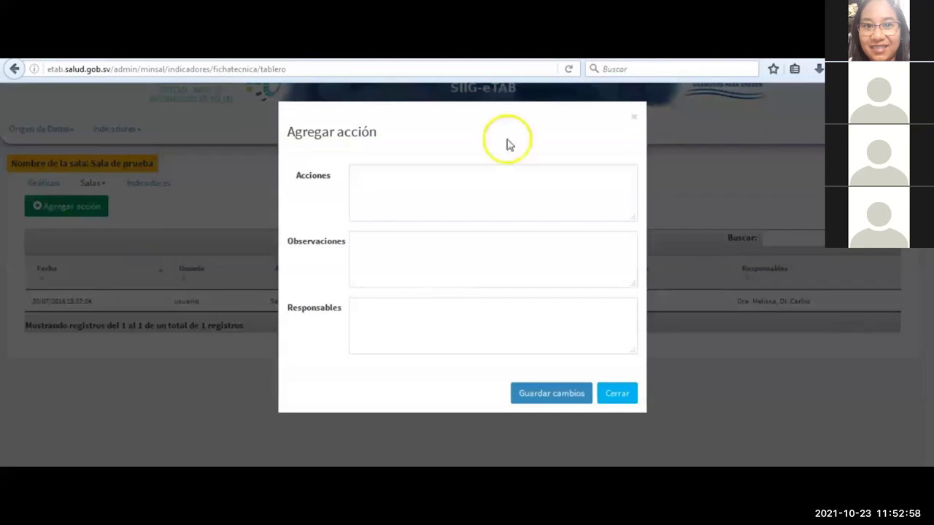
pyautogui.click(440, 195)
pyautogui.write('Segundo')
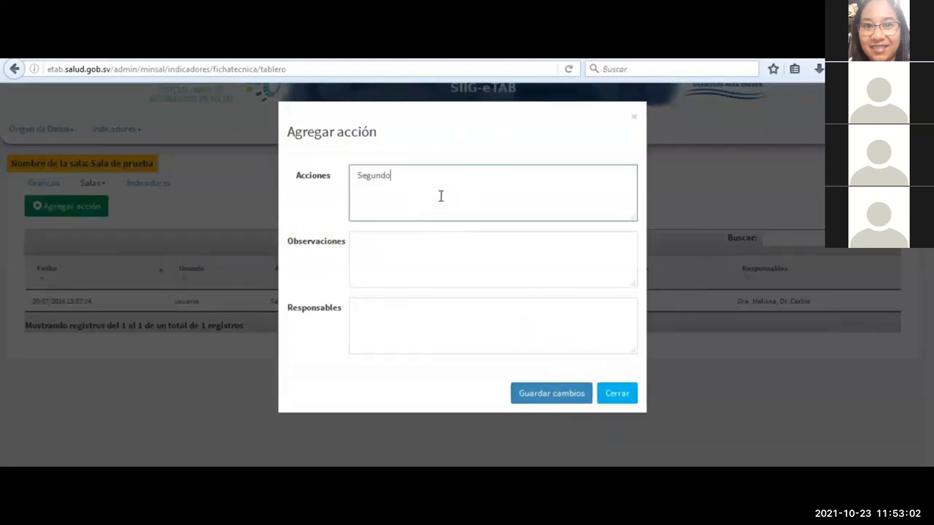
pyautogui.write(' acuerdo tomado en ')
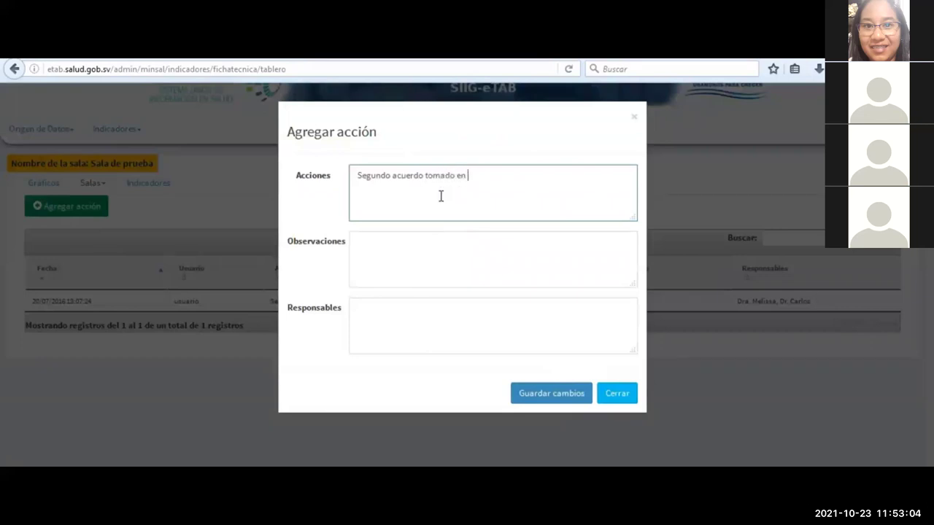
pyautogui.write('la reunión')
pyautogui.click(389, 256)
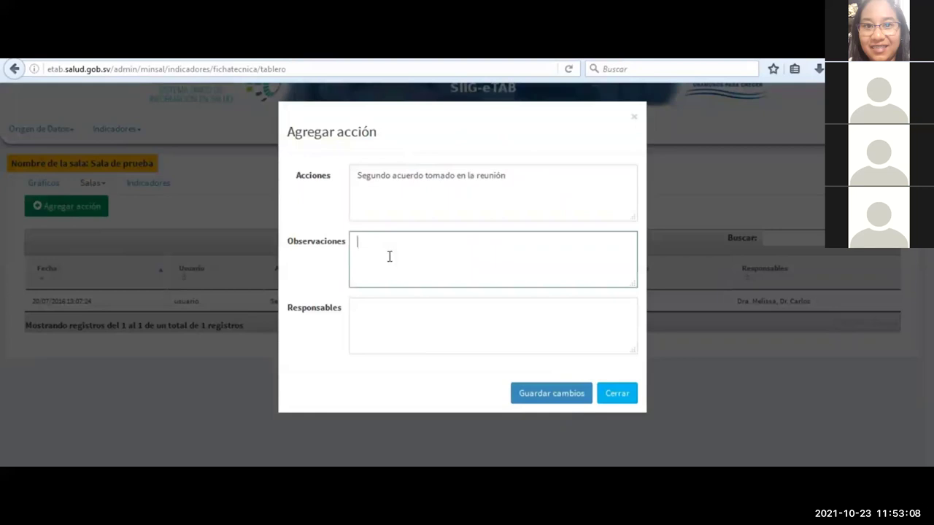
pyautogui.write('Se revisará en la pr')
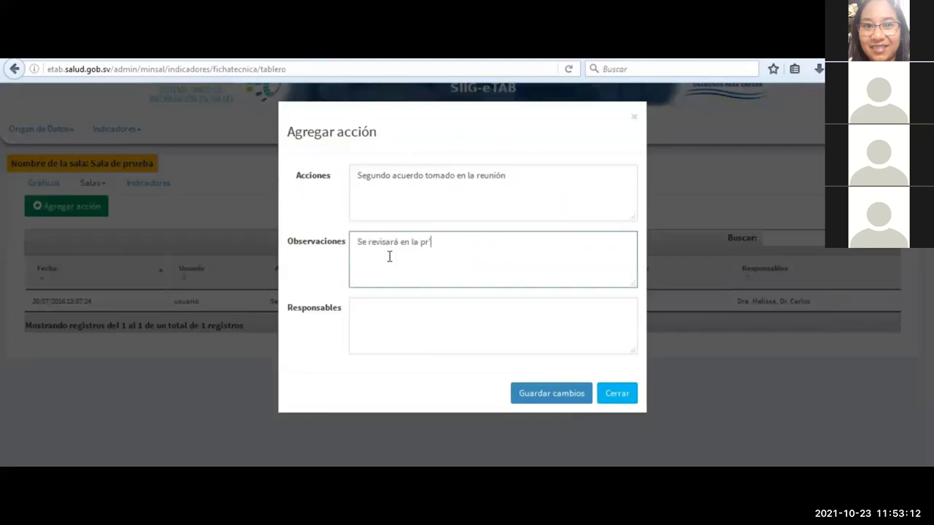
pyautogui.write('óxima reunión')
pyautogui.click(374, 312)
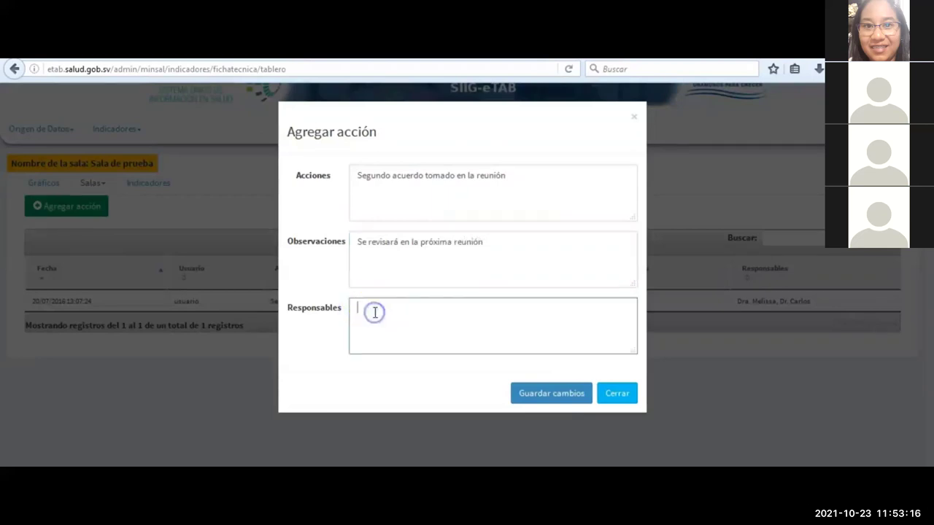
pyautogui.write('Todos los participantes')
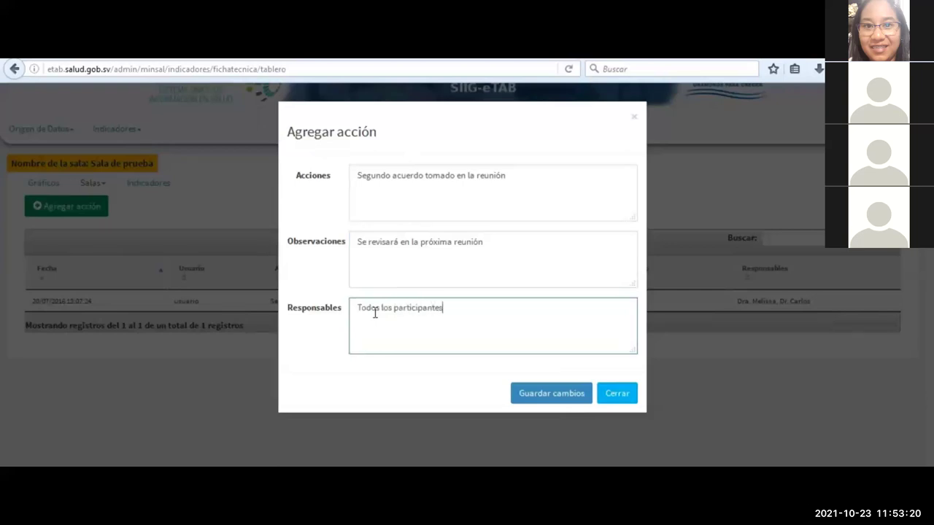
pyautogui.click(546, 398)
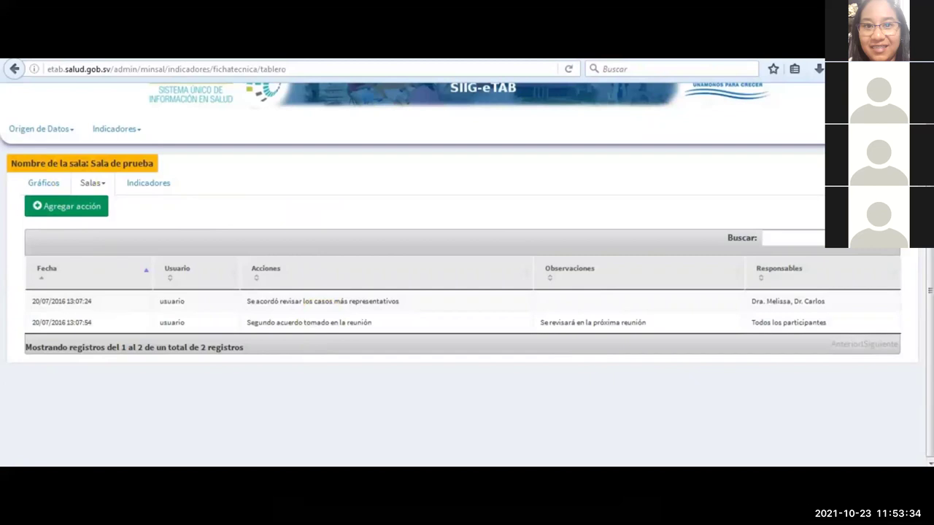
pyautogui.moveTo(330, 512)
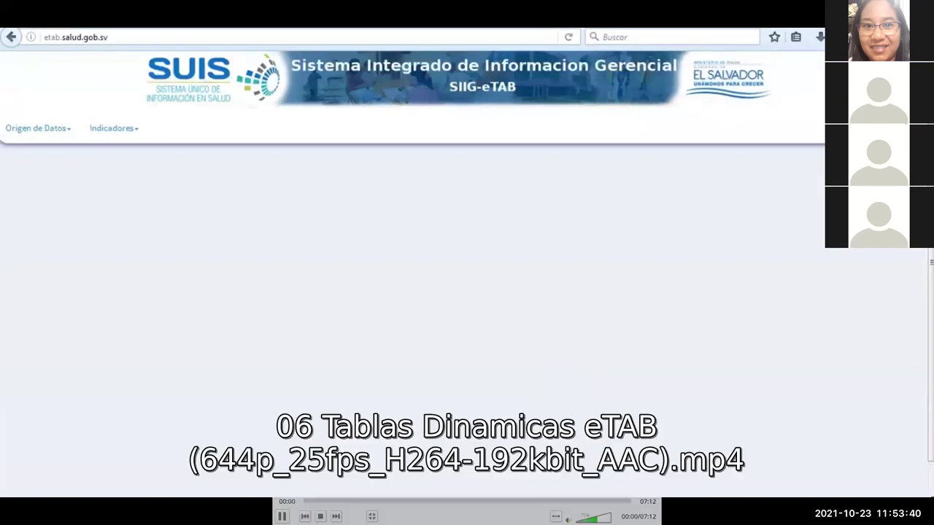
pyautogui.click(282, 516)
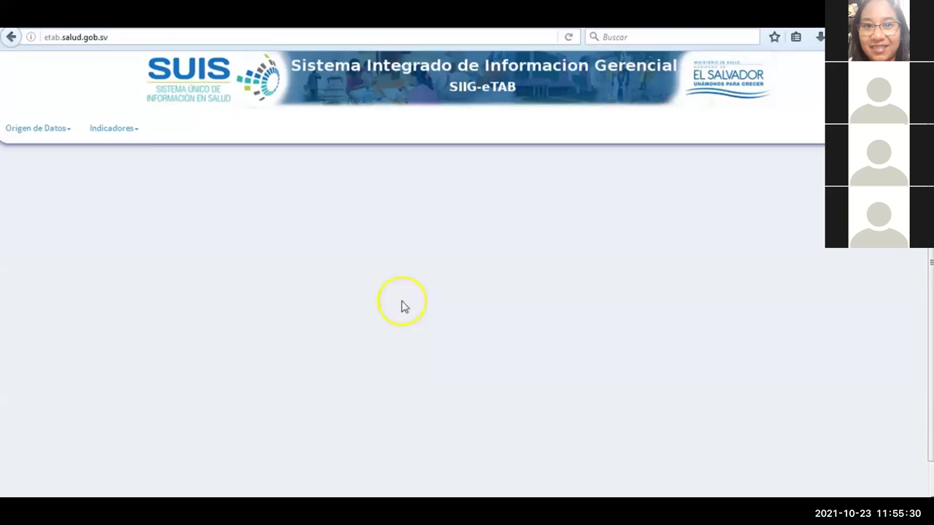
pyautogui.moveTo(527, 363)
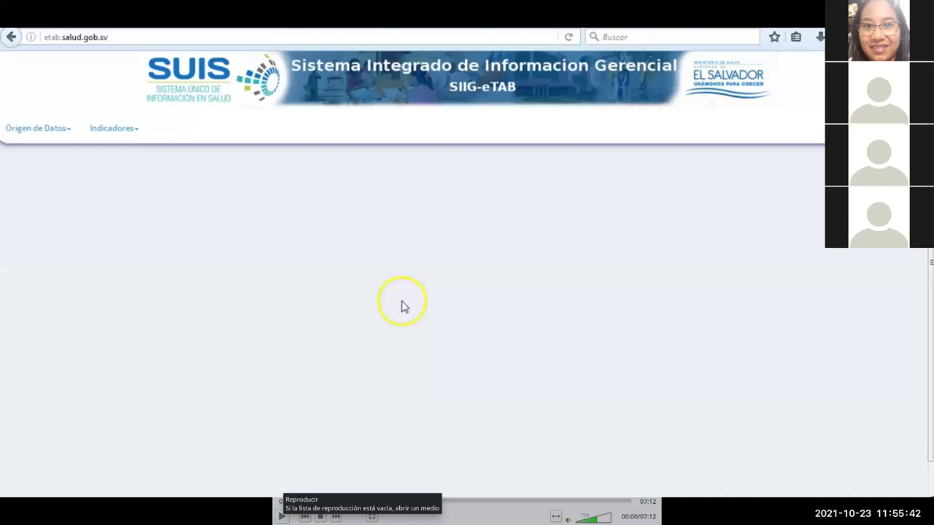
pyautogui.click(282, 516)
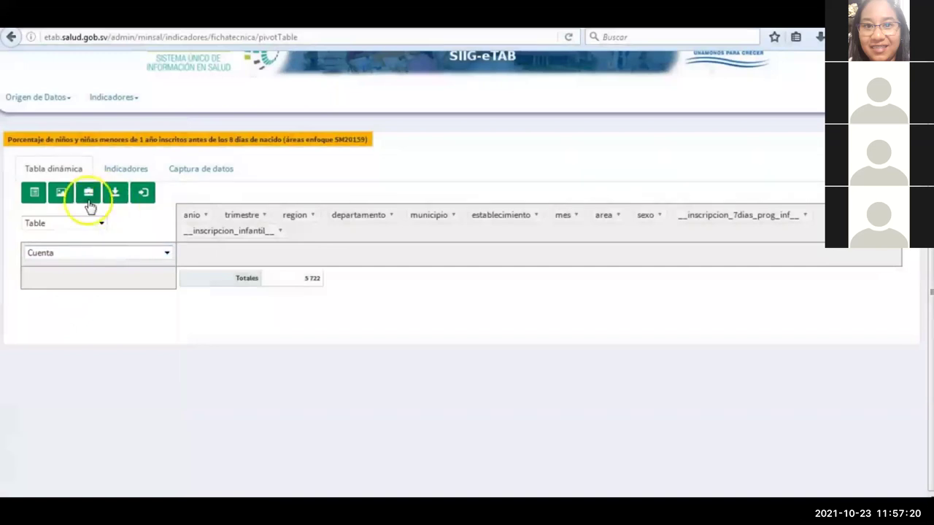
# Open the technical sheet of the under-1 child registration indicator and examine its two variables and its formula.
pyautogui.click(88, 194)
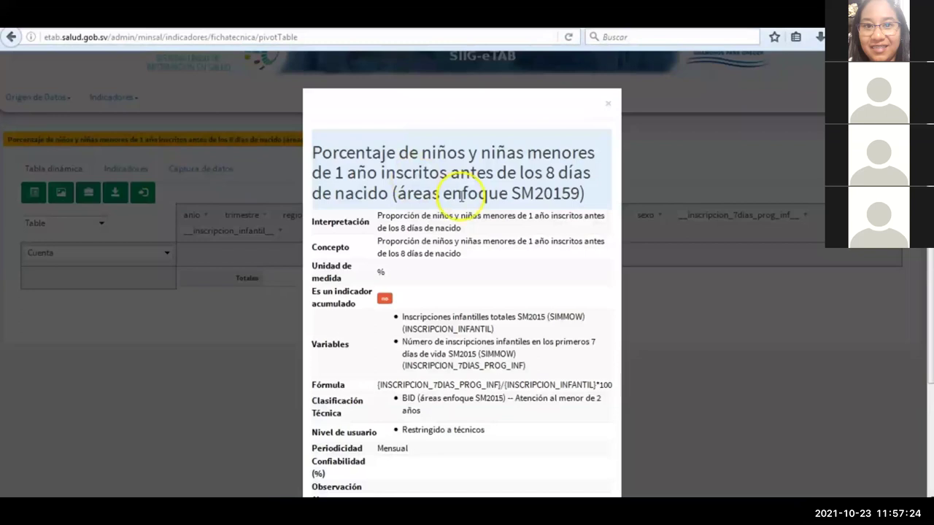
pyautogui.scroll(-1, 521, 252)
pyautogui.scroll(-3, 521, 253)
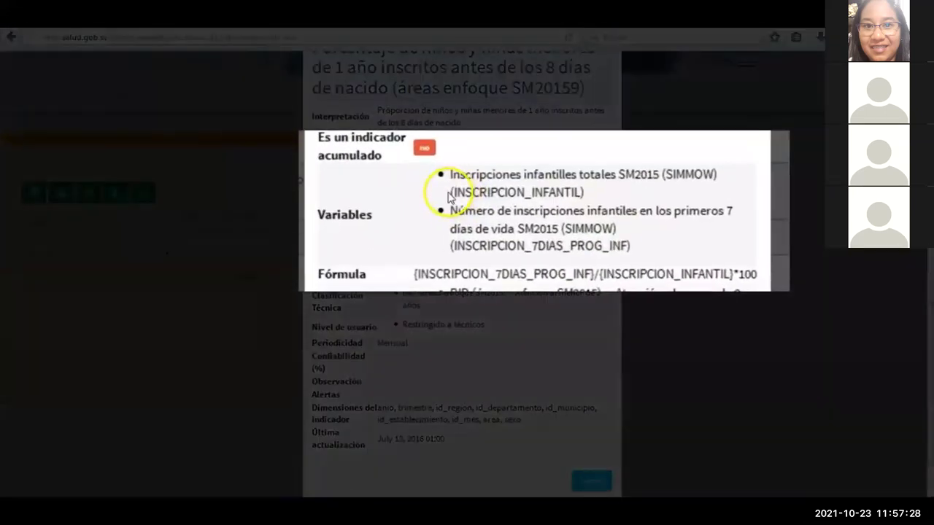
pyautogui.moveTo(422, 210); pyautogui.dragTo(531, 211)
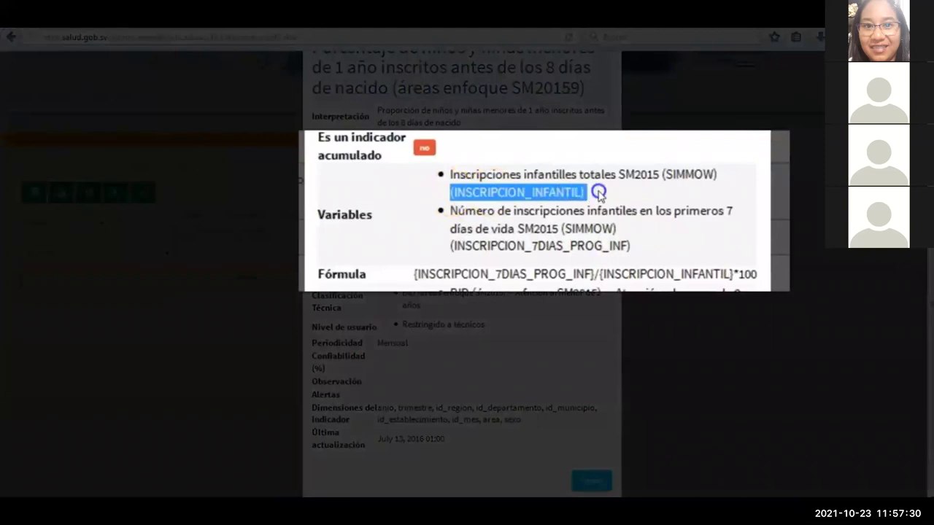
pyautogui.moveTo(448, 246); pyautogui.dragTo(644, 244)
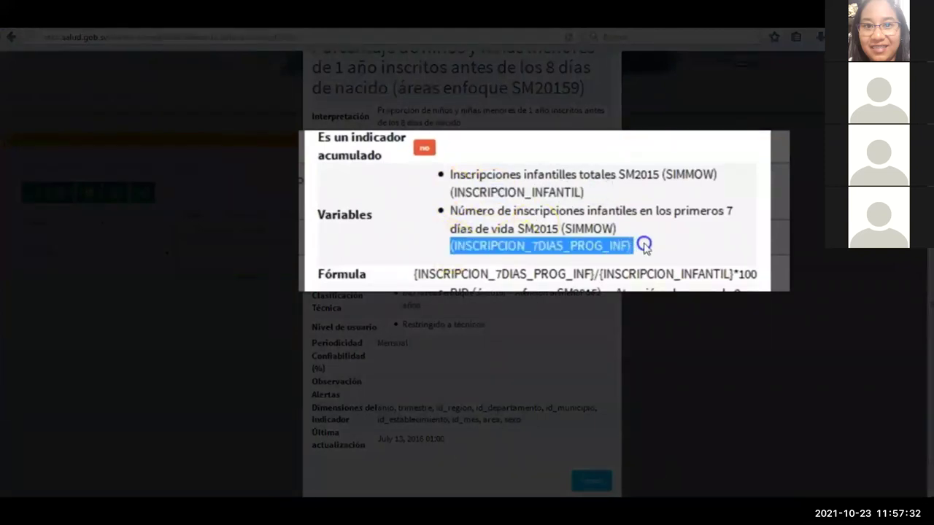
pyautogui.doubleClick(325, 273)
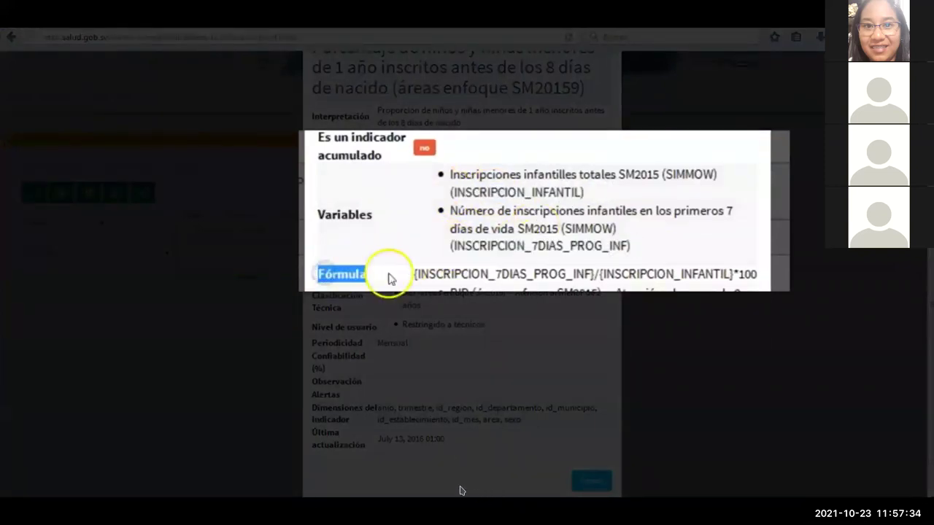
pyautogui.moveTo(413, 275); pyautogui.dragTo(734, 273)
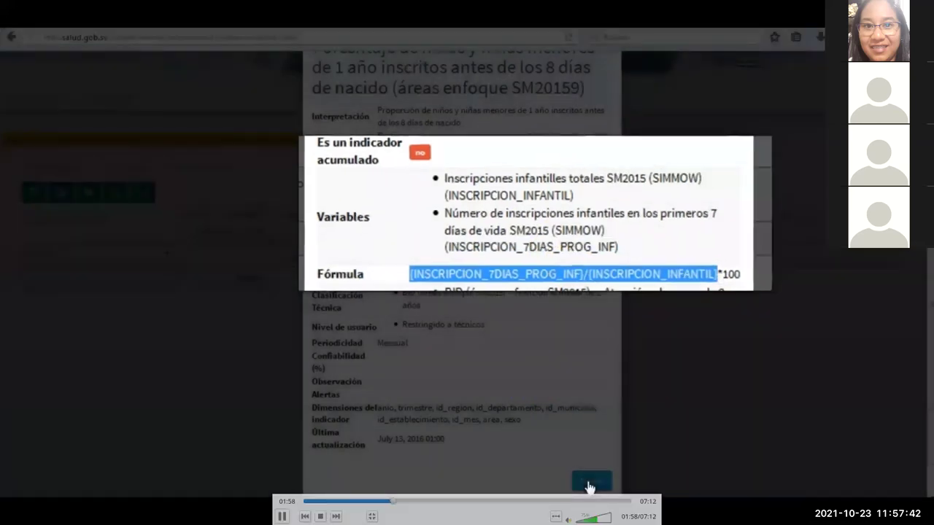
# Rewind the video to 01:43 and review the formula in the indicator's technical sheet before resuming playback.
pyautogui.press('space')
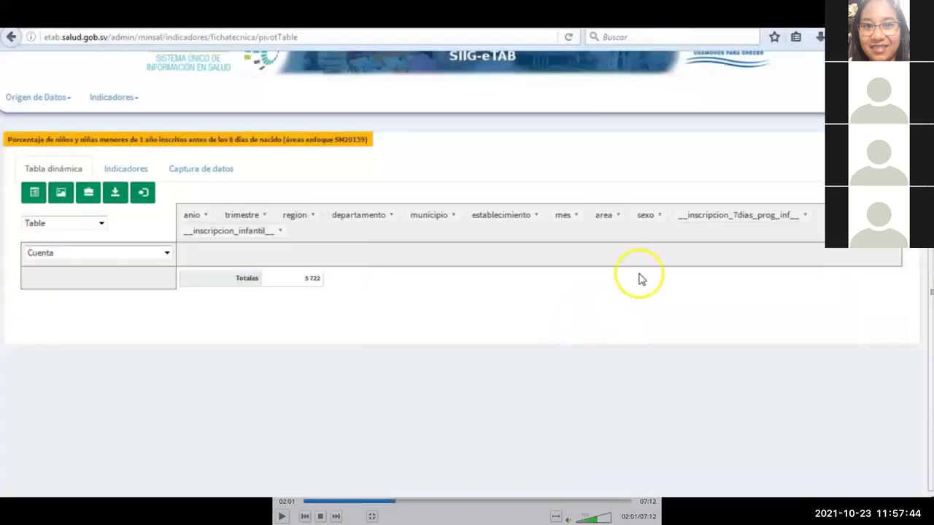
pyautogui.click(391, 502)
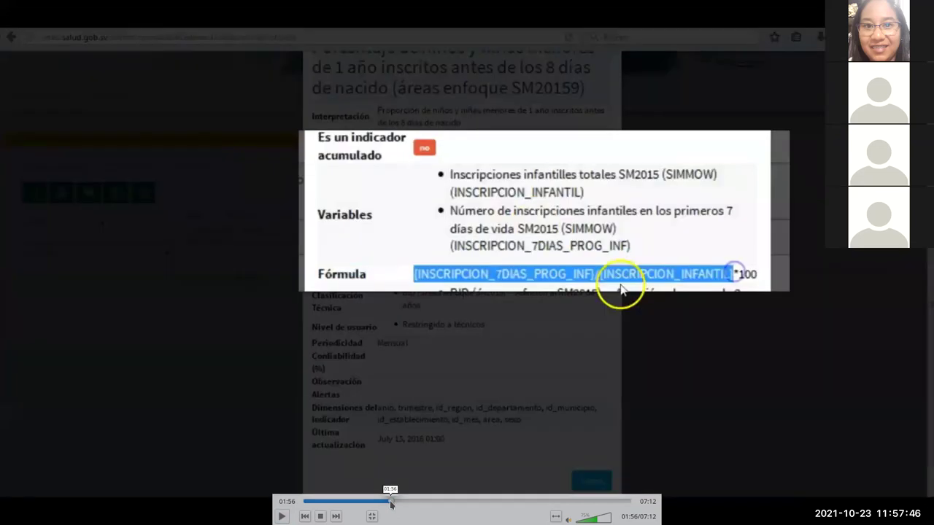
pyautogui.click(383, 503)
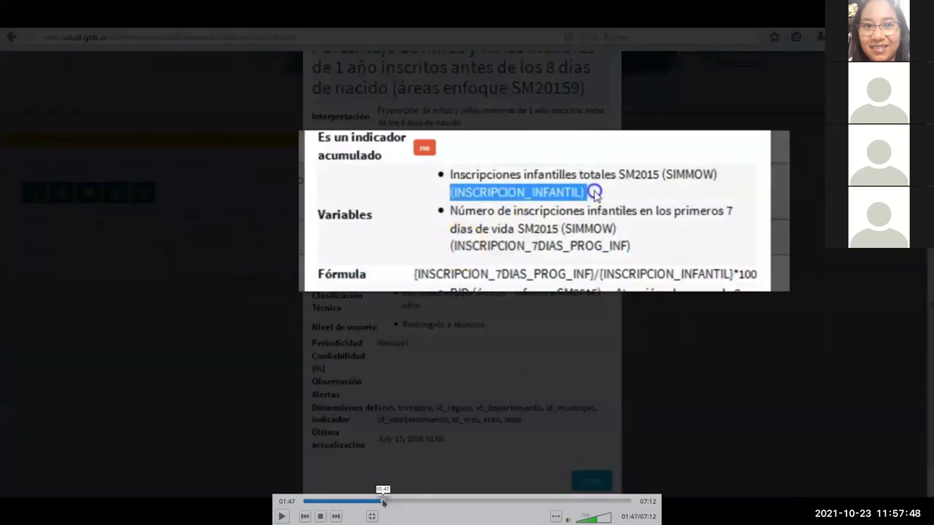
pyautogui.click(381, 502)
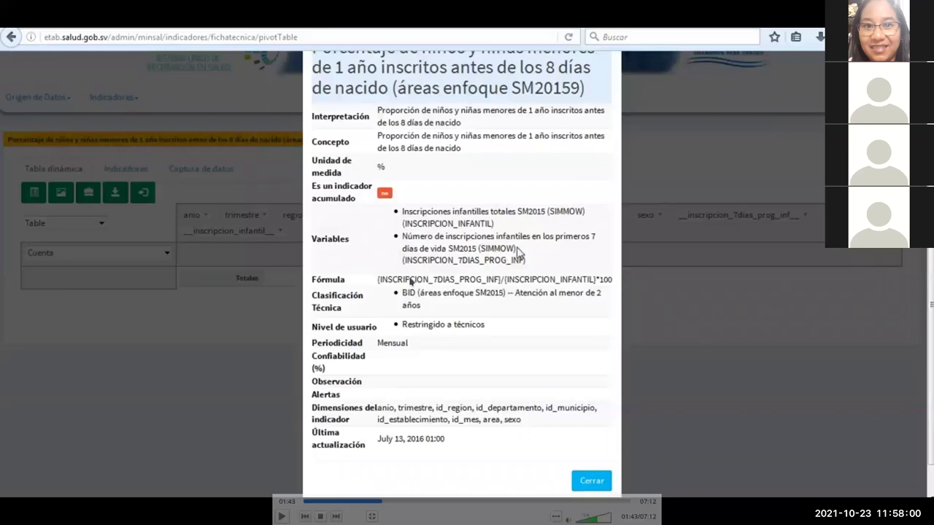
pyautogui.moveTo(412, 283)
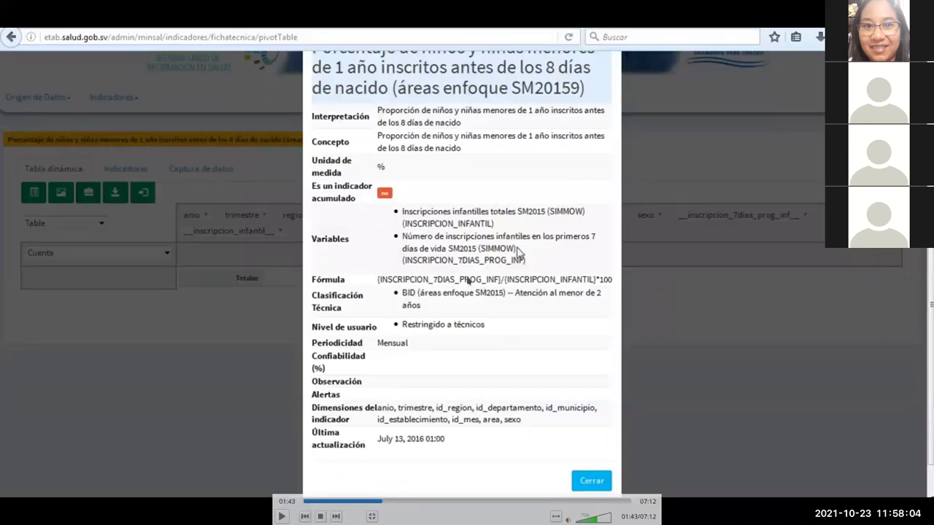
pyautogui.moveTo(423, 341)
pyautogui.press('space')
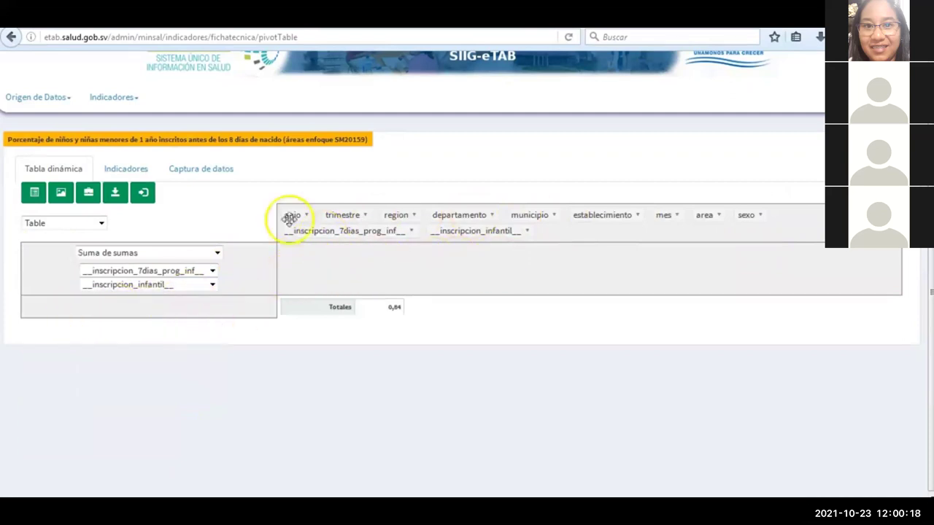
# Lay out the pivot table with anio and mes as rows and departamento as columns.
pyautogui.moveTo(291, 217); pyautogui.dragTo(113, 312)
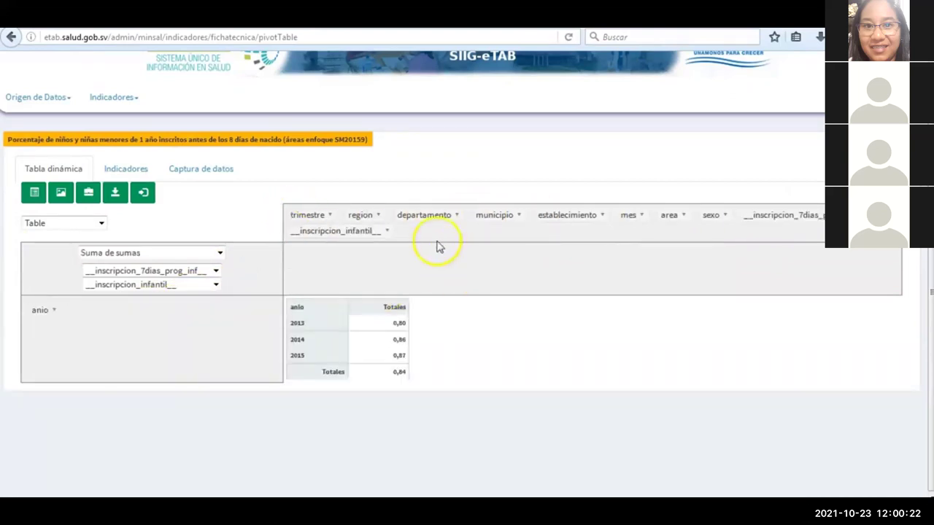
pyautogui.moveTo(425, 215); pyautogui.dragTo(392, 278)
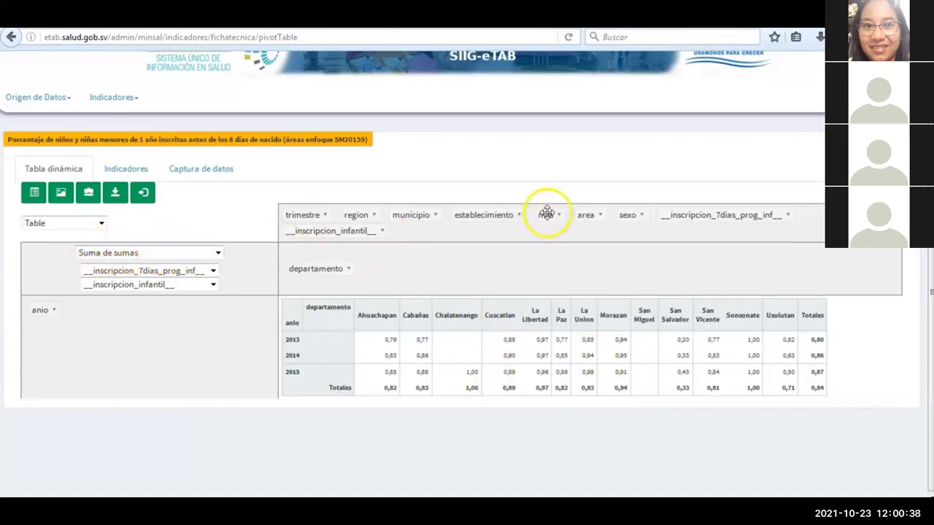
pyautogui.moveTo(331, 276); pyautogui.dragTo(42, 289)
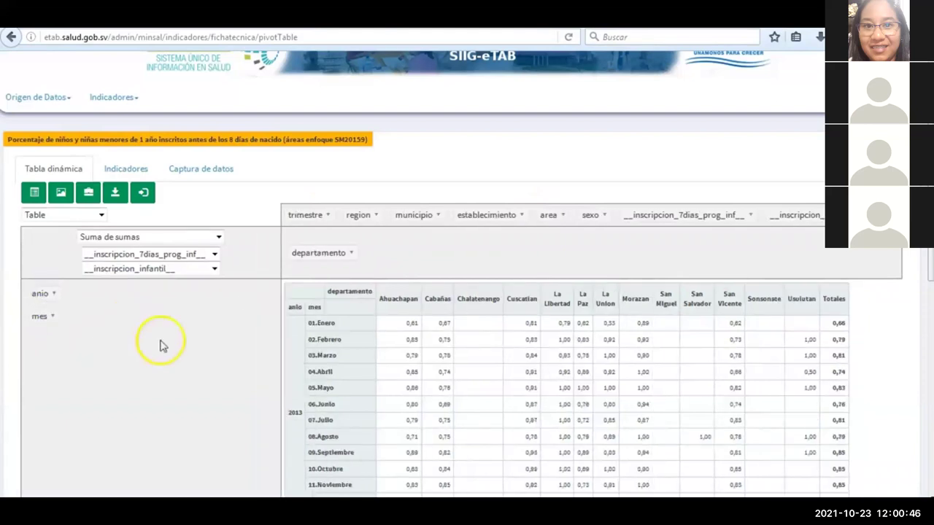
pyautogui.scroll(-5, 339, 321)
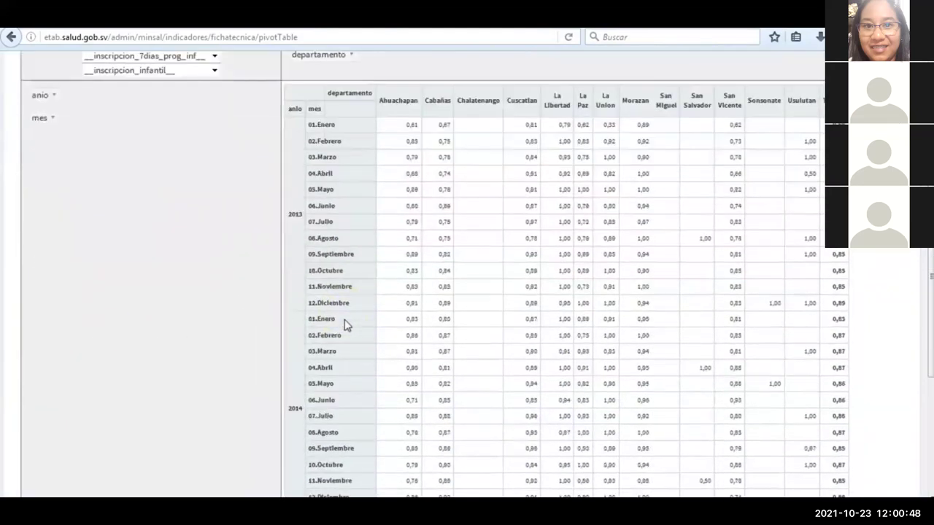
# Move anio from the rows to the columns, ahead of departamento, and look over the rearranged pivot table.
pyautogui.scroll(1, 343, 323)
pyautogui.scroll(3, 347, 326)
pyautogui.moveTo(38, 325); pyautogui.dragTo(388, 290)
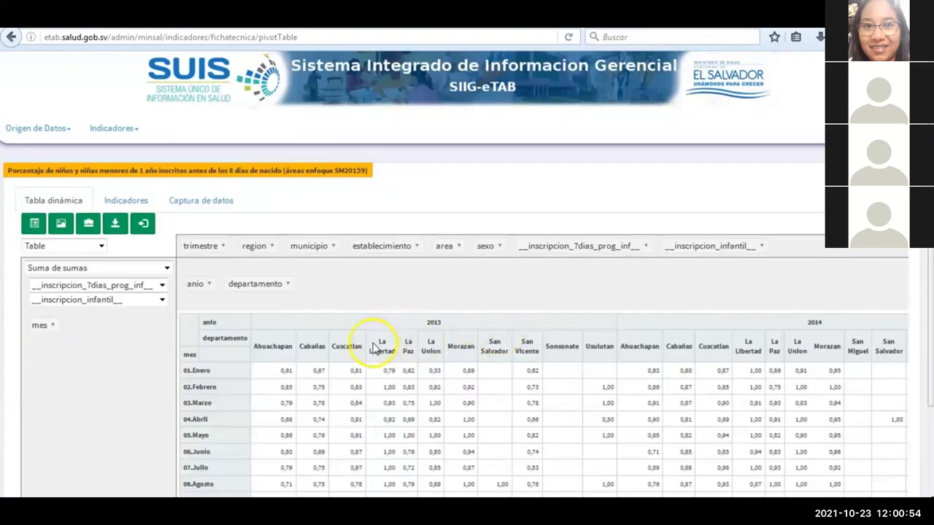
pyautogui.scroll(-3, 372, 348)
pyautogui.scroll(3, 372, 349)
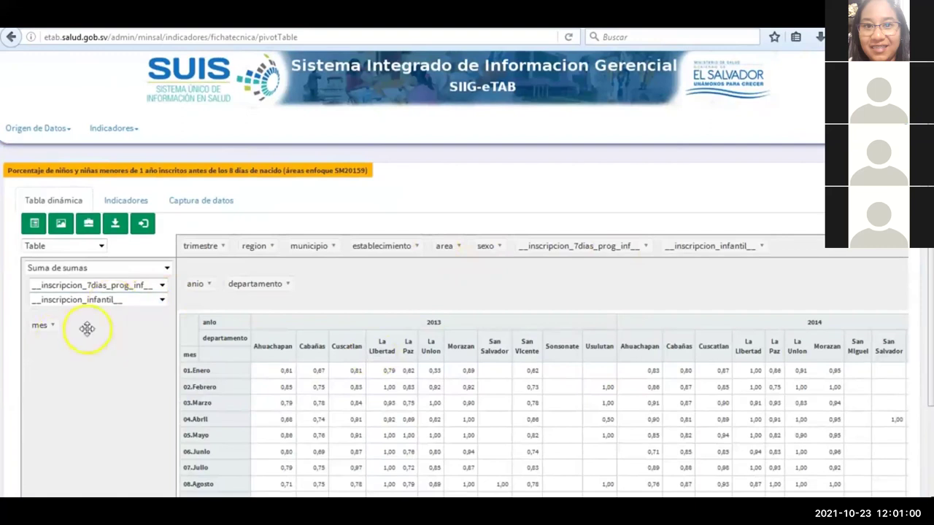
# Rearrange the pivot table to anio as rows and region as columns, returning mes and departamento to the unused fields.
pyautogui.moveTo(195, 284); pyautogui.dragTo(83, 322)
pyautogui.moveTo(32, 345); pyautogui.dragTo(363, 292)
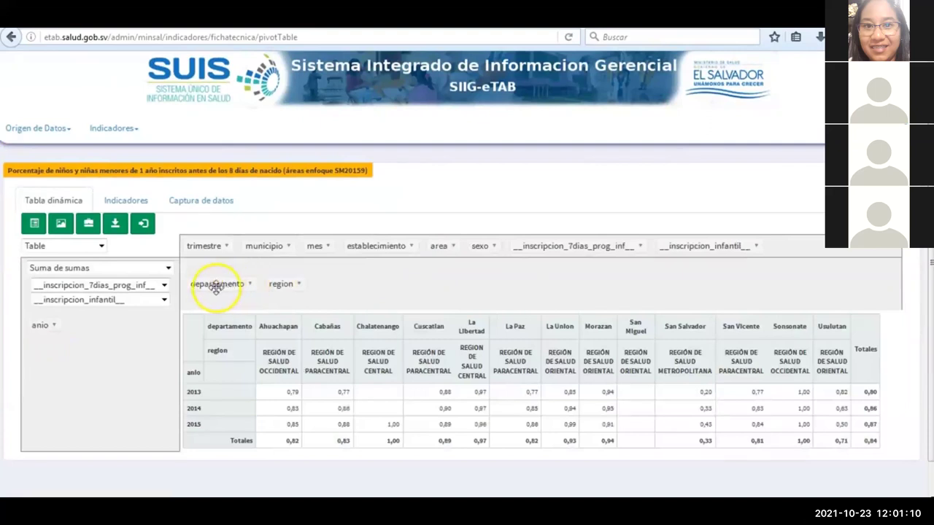
pyautogui.moveTo(217, 287); pyautogui.dragTo(363, 247)
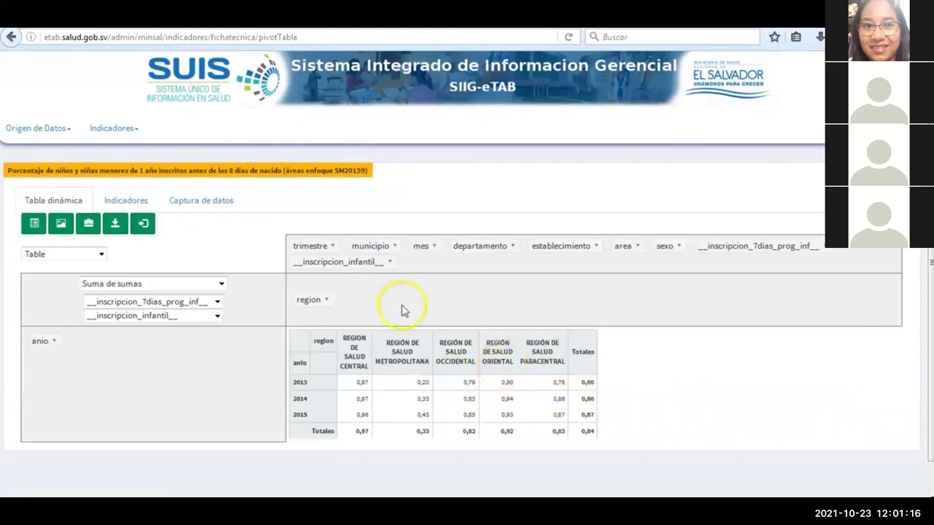
# Change the pivot table's display type to Table Barchart and view the bars for each region and year.
pyautogui.click(102, 254)
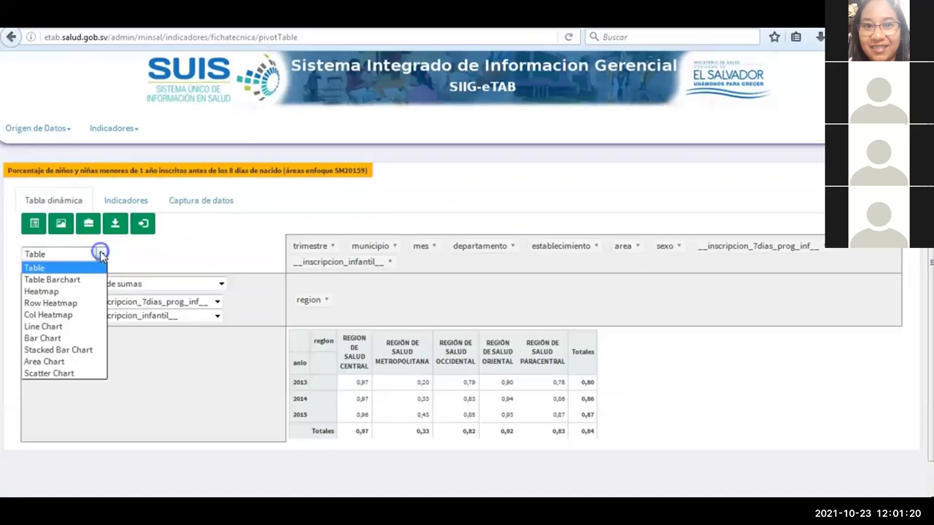
pyautogui.click(64, 280)
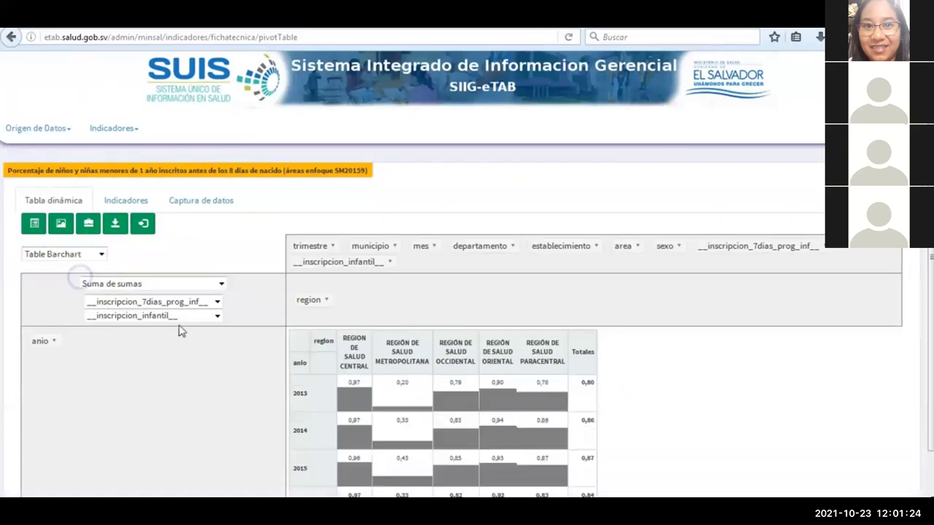
pyautogui.scroll(-1, 620, 359)
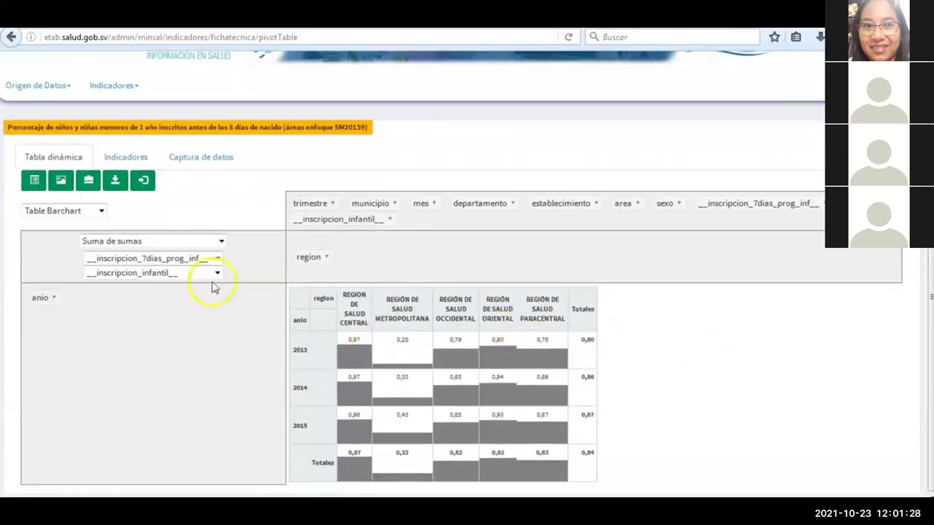
# Compare the pivot table's colour shading by displaying it as Heatmap, Row Heatmap and Col Heatmap in turn.
pyautogui.click(100, 211)
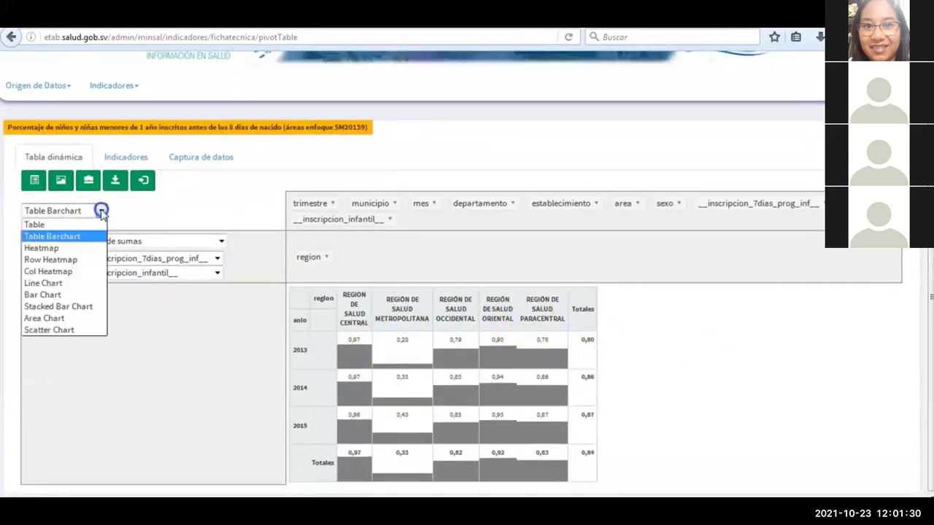
pyautogui.click(71, 249)
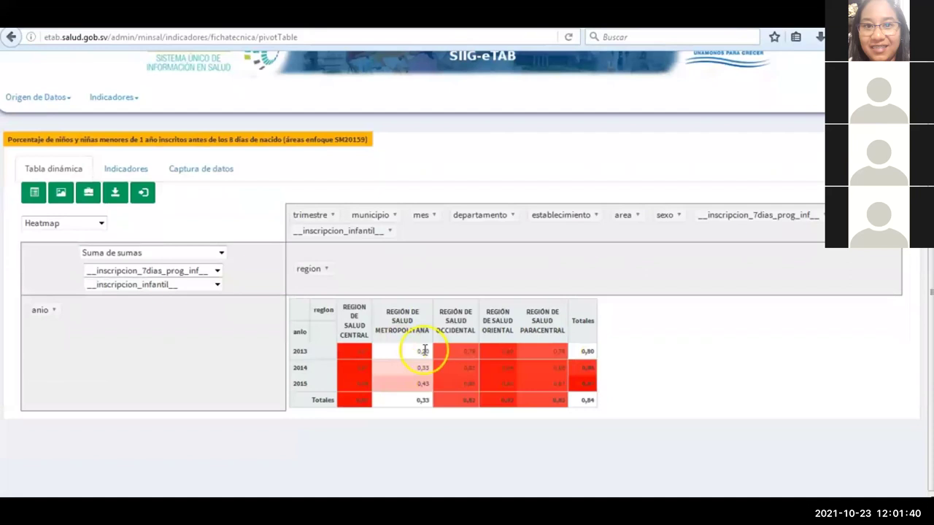
pyautogui.click(101, 223)
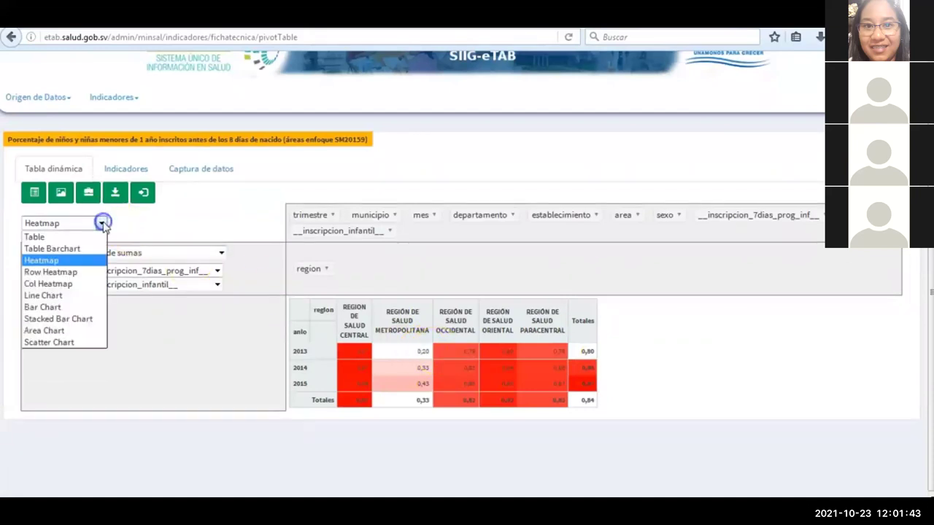
pyautogui.click(80, 274)
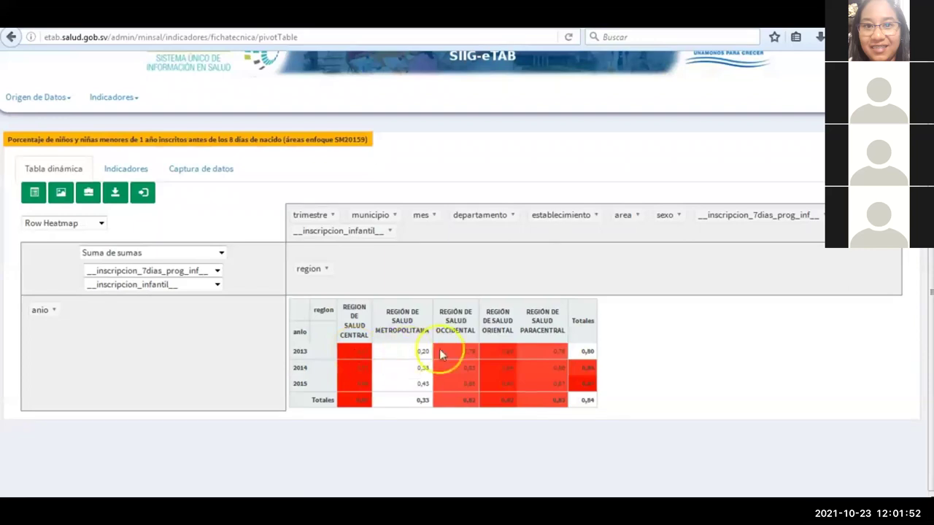
pyautogui.click(97, 225)
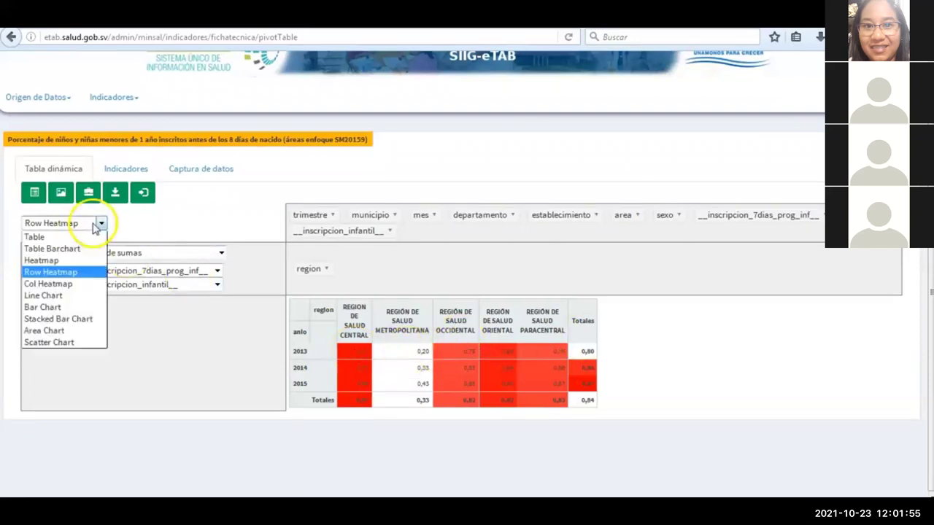
pyautogui.click(72, 284)
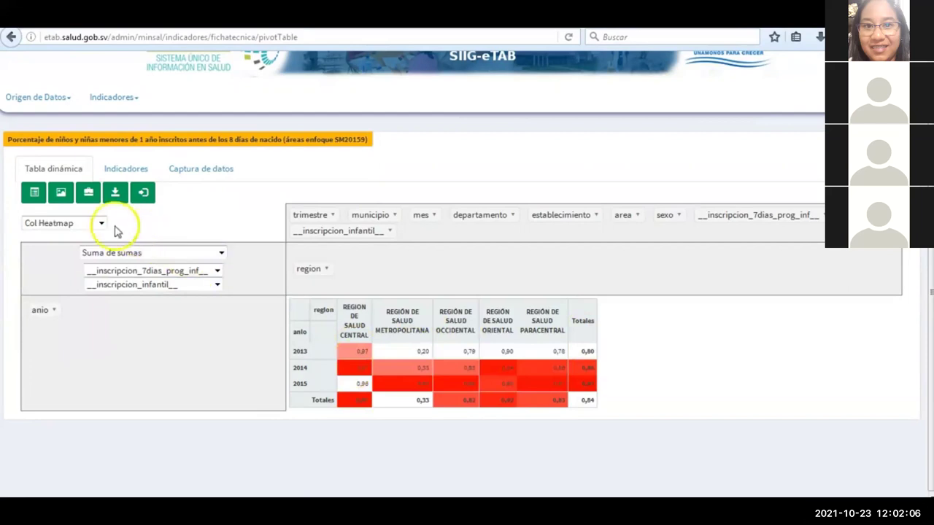
# Display the pivot data as a Line Chart and view the complete plot of regions by year.
pyautogui.click(101, 224)
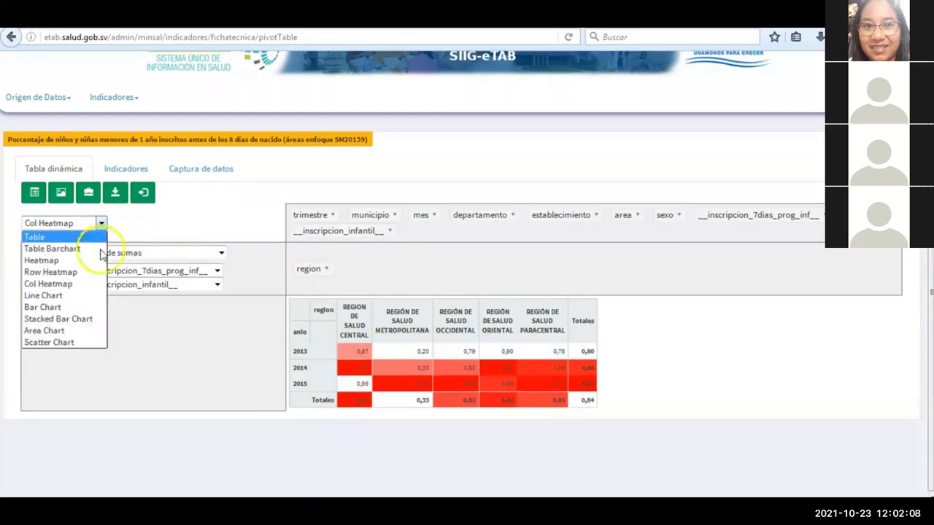
pyautogui.click(76, 296)
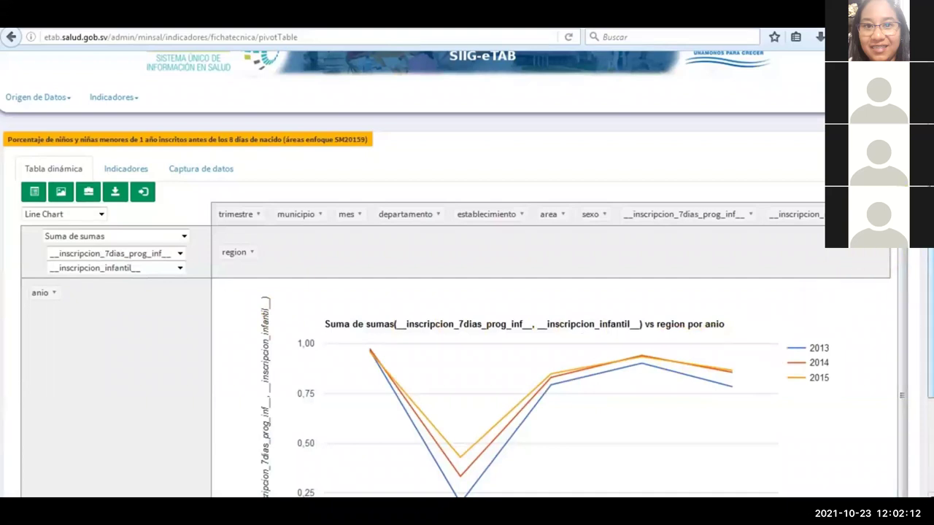
pyautogui.scroll(-3, 467, 292)
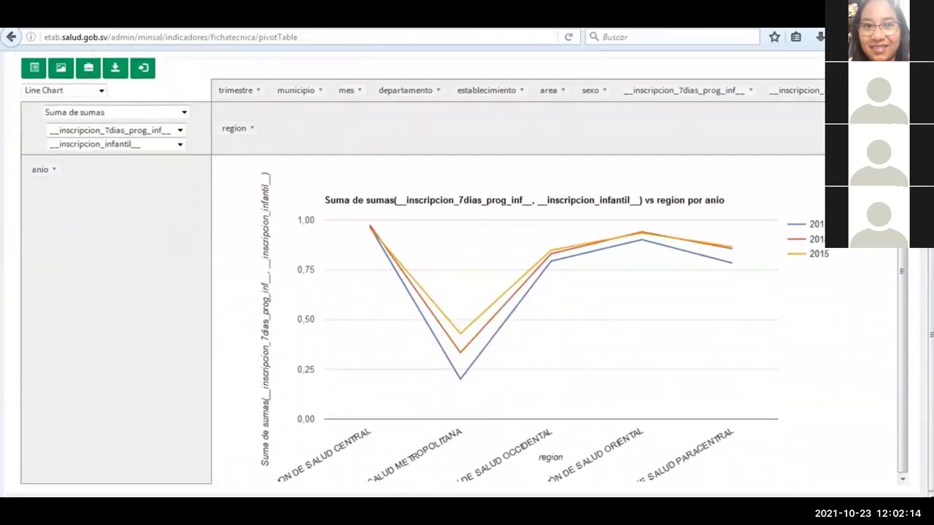
# Display the pivot data as a Bar Chart and inspect the yearly bar values for Región de Salud Occidental.
pyautogui.click(99, 91)
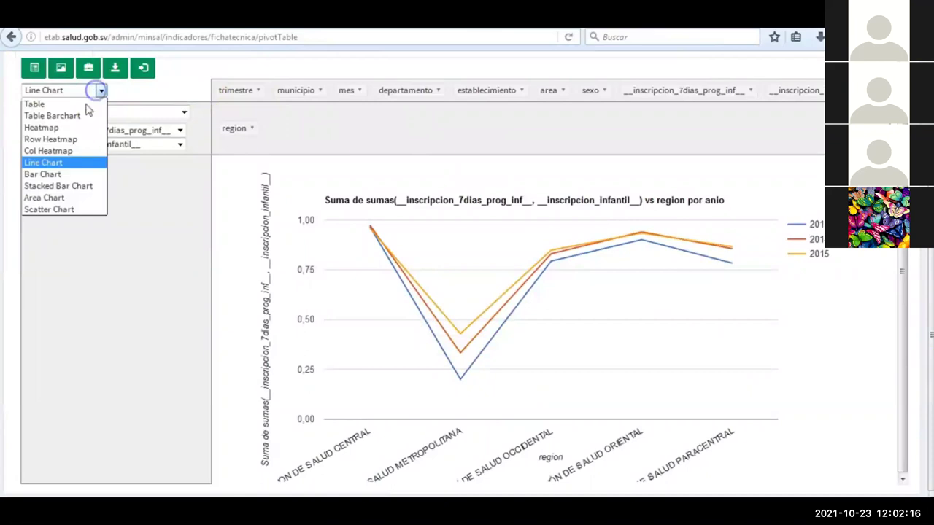
pyautogui.click(63, 173)
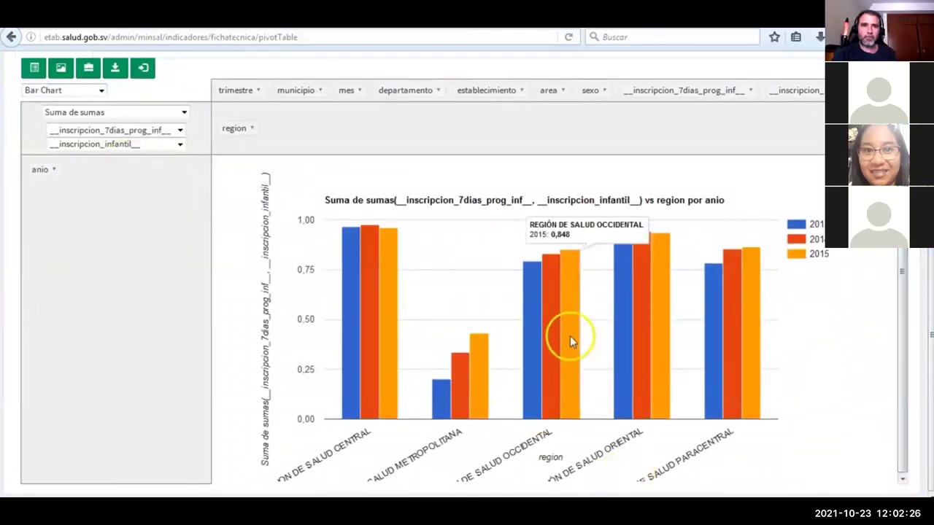
pyautogui.moveTo(550, 330)
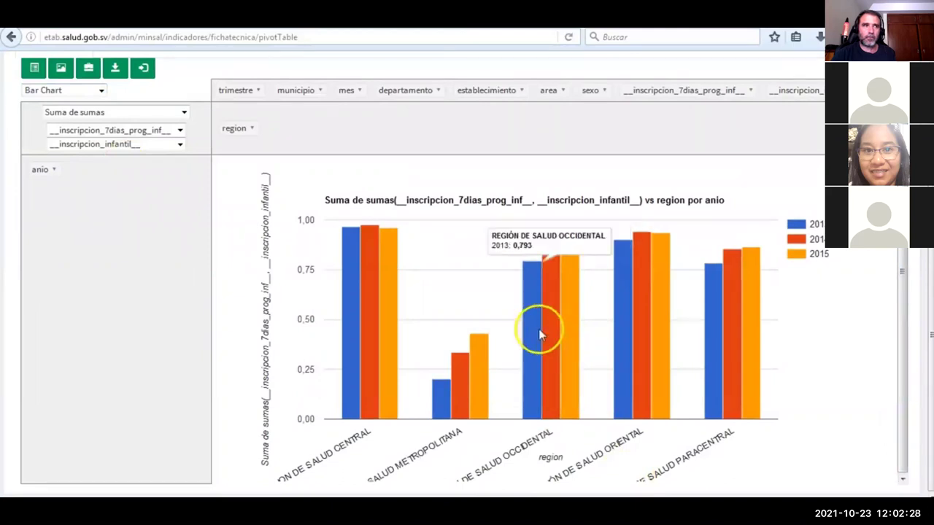
# Display the pivot data as a Stacked Bar Chart and inspect the 2014 segment for Region de Salud Central.
pyautogui.click(78, 91)
pyautogui.click(77, 187)
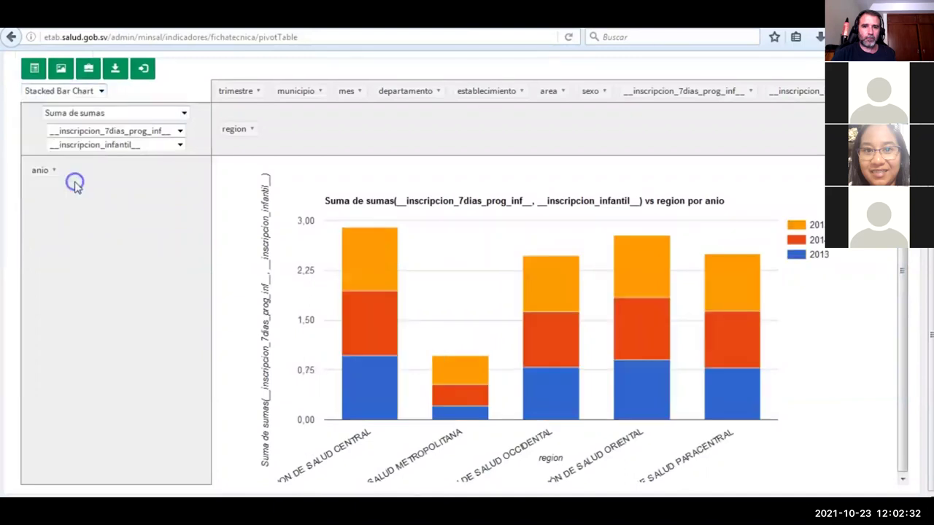
pyautogui.moveTo(368, 358)
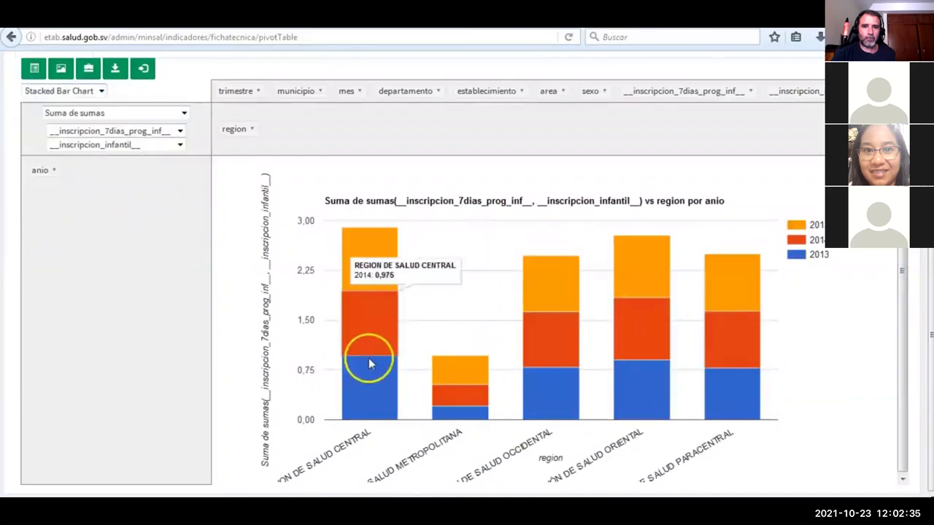
# Change the pivot table's display type to Area Chart.
pyautogui.click(100, 91)
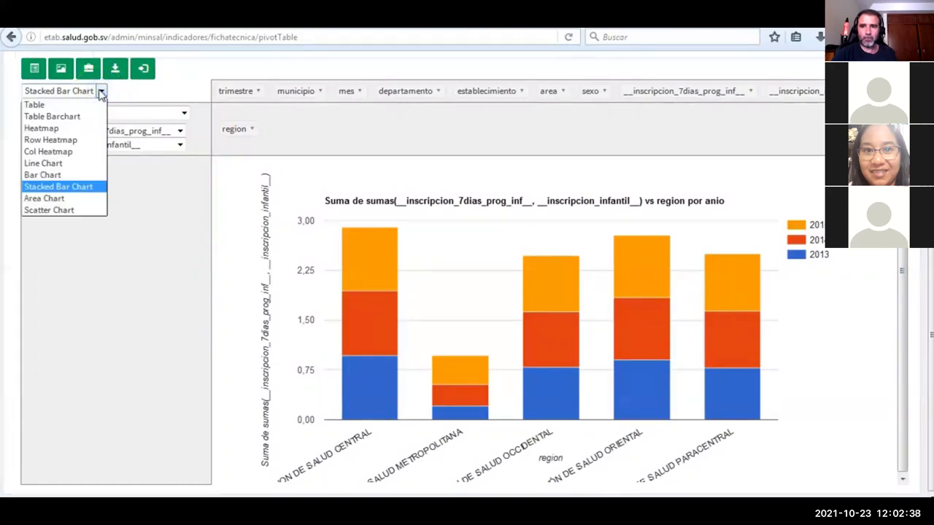
pyautogui.click(101, 91)
pyautogui.click(101, 91)
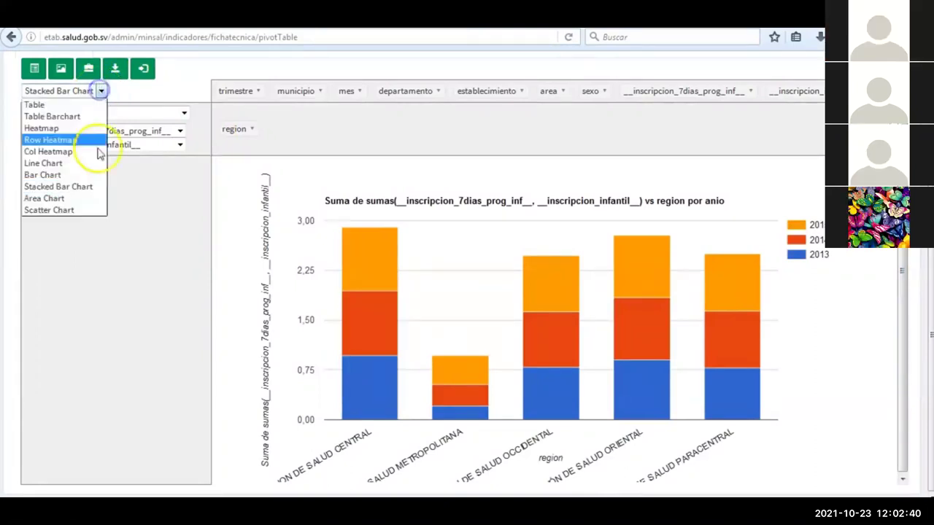
pyautogui.click(86, 201)
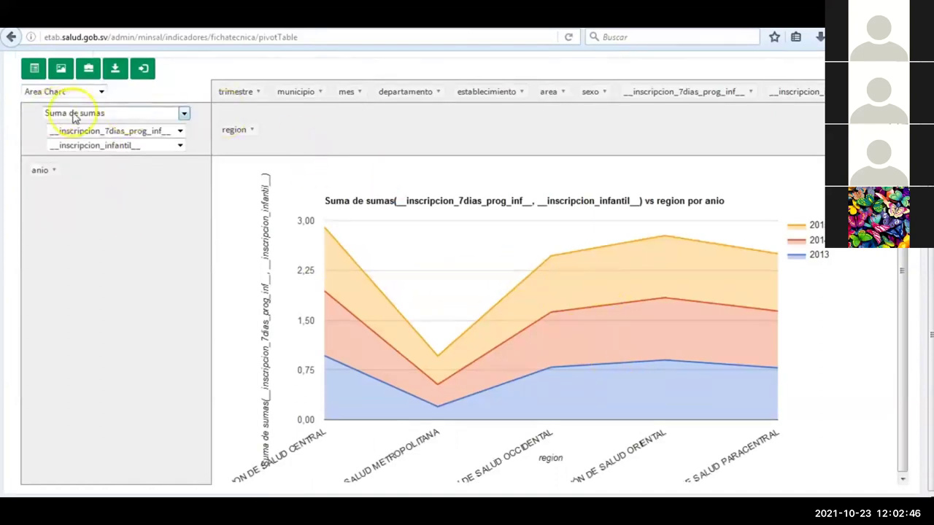
# Try Promedio as the aggregation function for __inscripcion_7dias_prog_inf__, and set it to Suma de enteros.
pyautogui.click(127, 114)
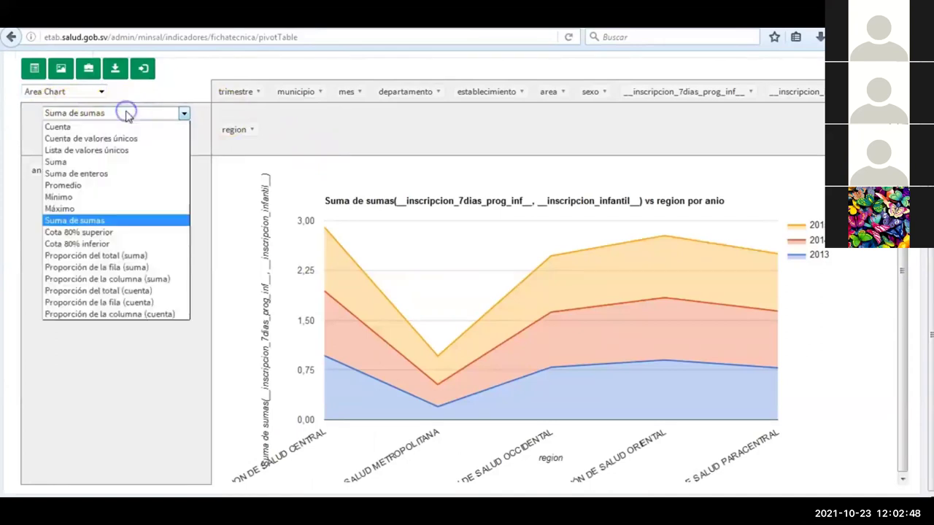
pyautogui.click(107, 187)
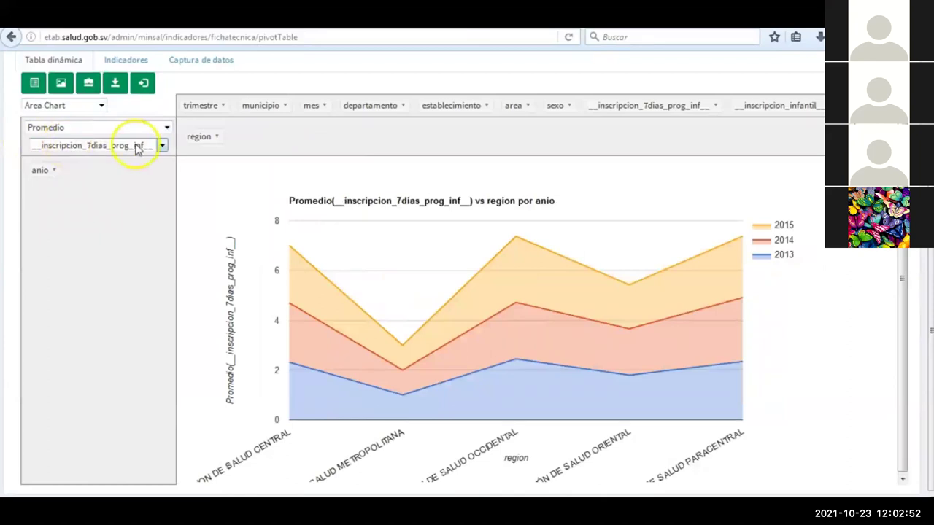
pyautogui.click(98, 128)
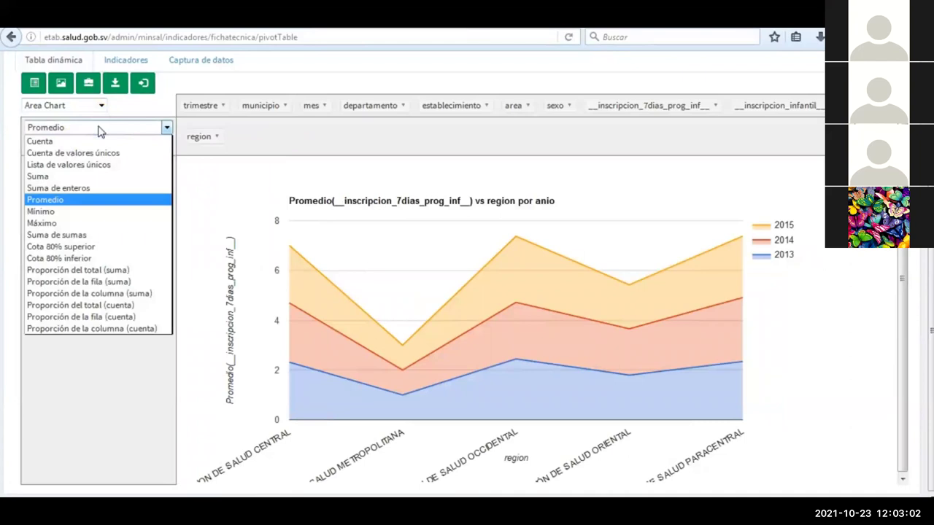
pyautogui.click(63, 188)
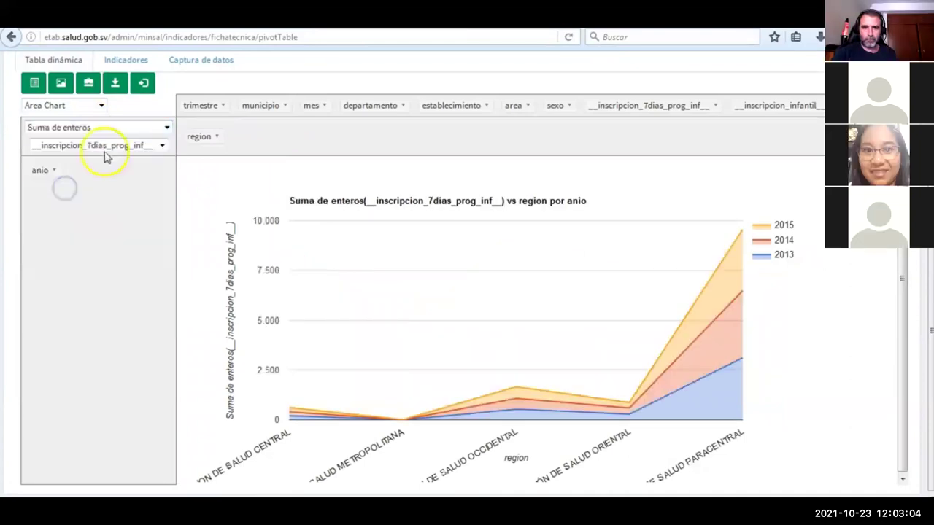